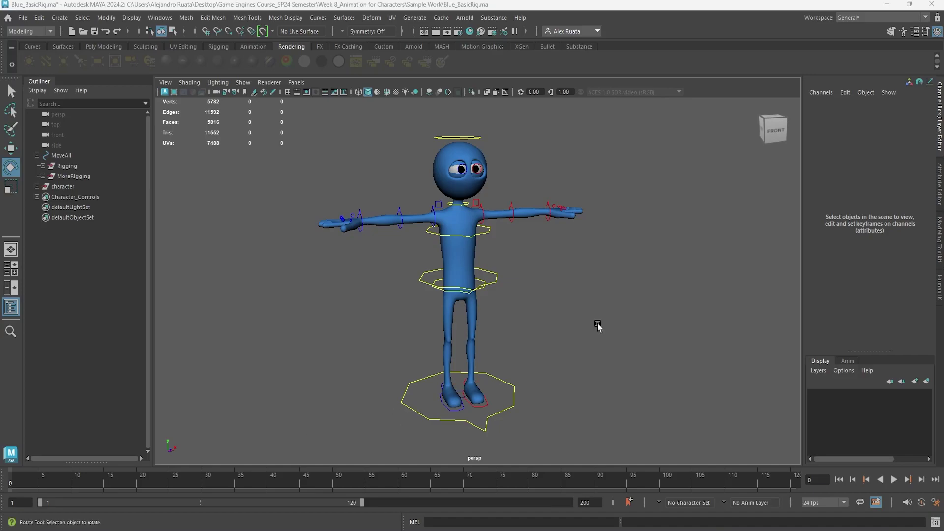
Try moving the whole character with the MoveAll control and the head with the C_Head control, undoing each move.
mouse_move(357, 285)
alt+mouse_down()
mouse_move(448, 288)
mouse_move(343, 276)
mouse_move(375, 299)
mouse_move(367, 299)
mouse_move(569, 290)
mouse_move(341, 273)
mouse_move(388, 286)
mouse_move(333, 286)
mouse_move(375, 287)
alt+mouse_up()
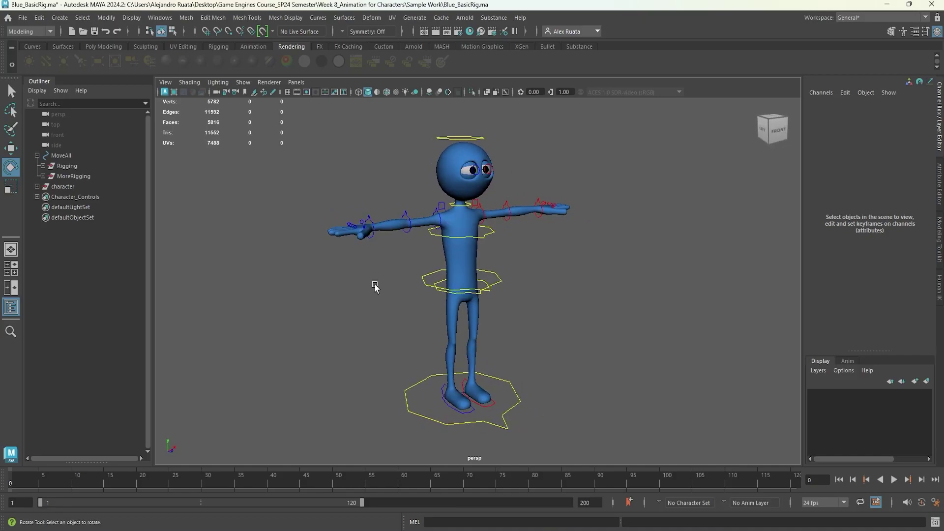
mouse_move(573, 317)
alt+mouse_down()
mouse_move(405, 331)
mouse_move(565, 295)
mouse_move(544, 330)
mouse_move(549, 309)
mouse_move(589, 296)
mouse_move(642, 317)
mouse_move(609, 330)
mouse_move(450, 316)
mouse_move(533, 322)
mouse_move(565, 308)
mouse_move(544, 330)
mouse_move(638, 316)
mouse_move(596, 310)
mouse_move(558, 320)
alt+mouse_up()
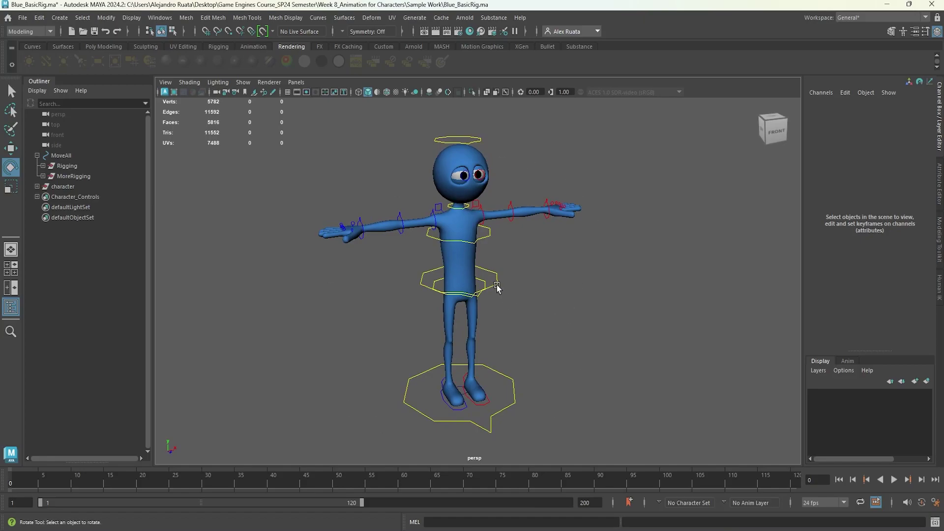
click(421, 282)
key(w)
alt+drag(562, 310, 534, 337)
click(514, 398)
alt+drag(513, 399, 524, 412)
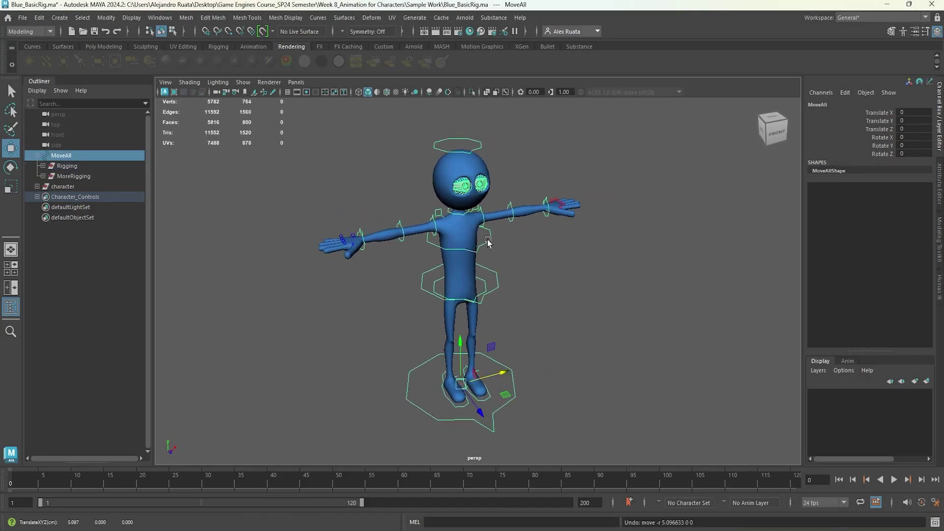
click(479, 147)
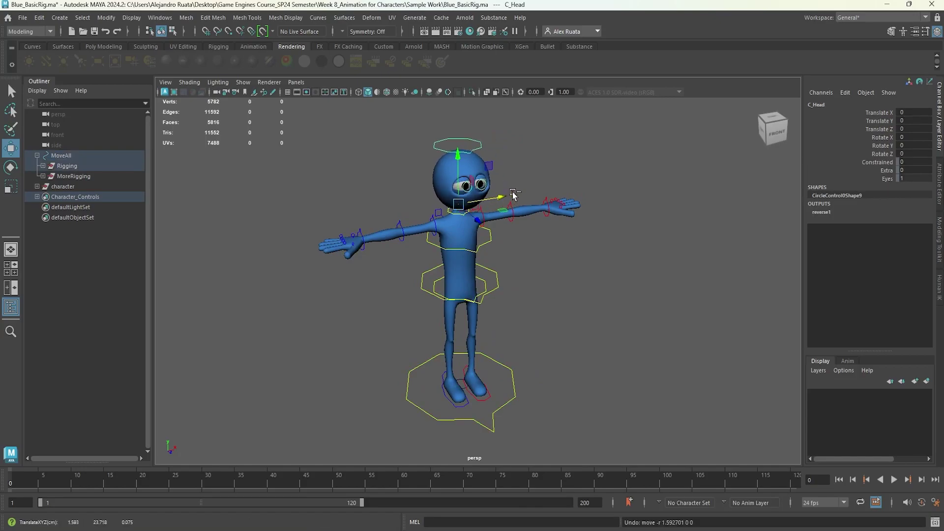
Try rotating the neck with the C_Neck control and undo the rotation.
scroll(469, 225, up, 3)
click(448, 165)
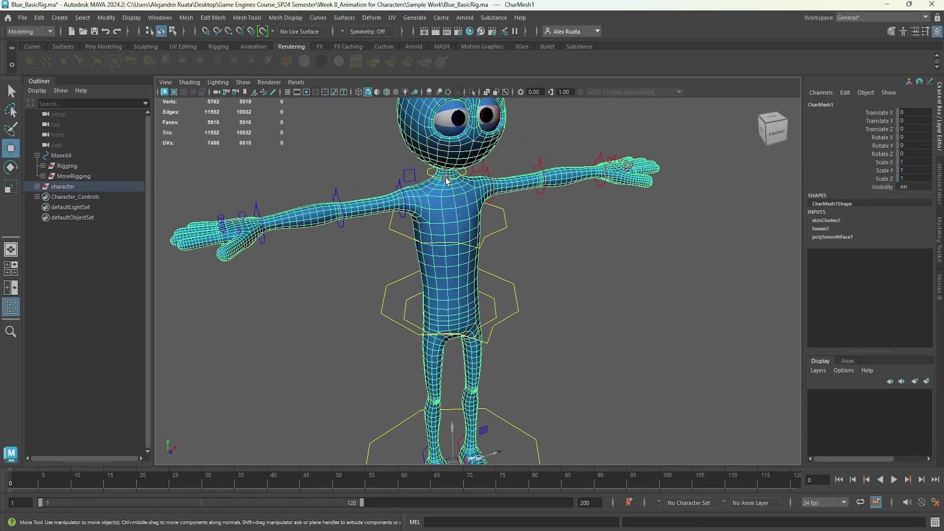
click(429, 177)
key(e)
drag(433, 179, 471, 199)
key(ctrl+z)
Hide the Rigging group under MoveAll so its control curves do not show.
click(74, 176)
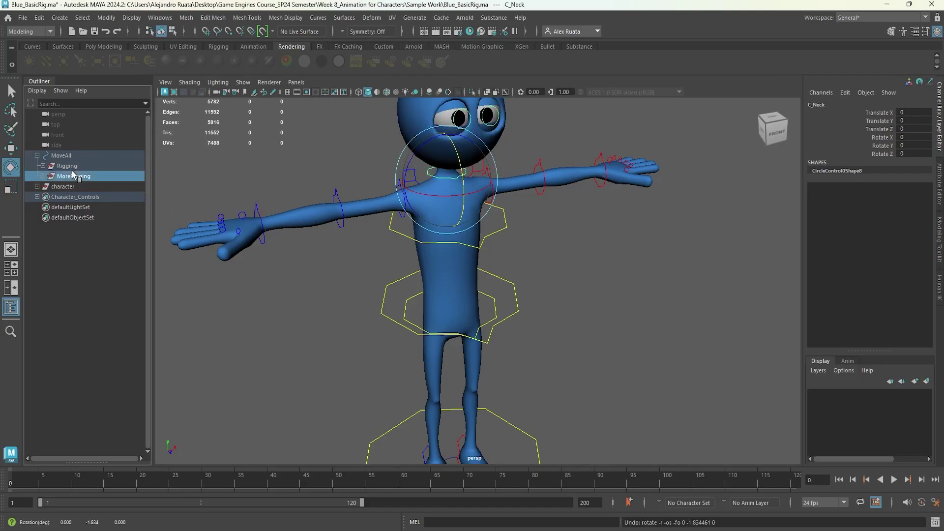
click(69, 166)
key(ctrl+h)
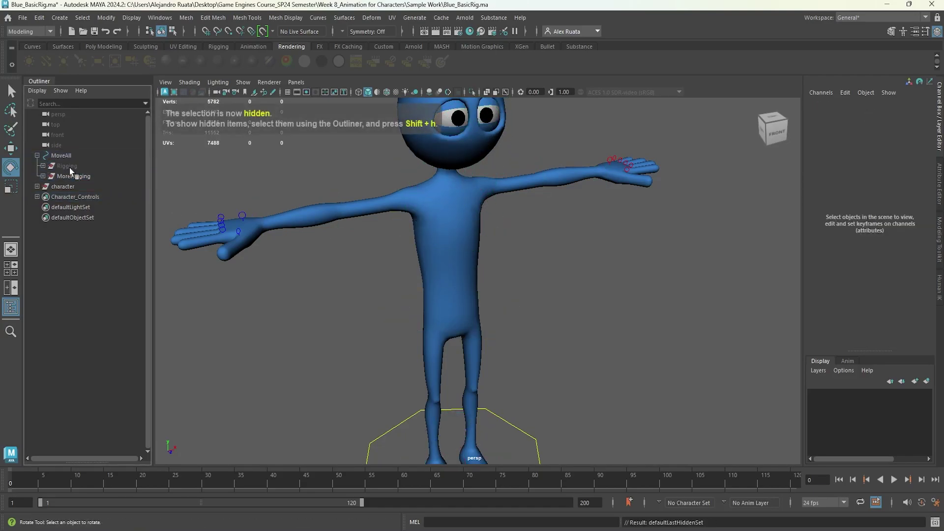
key(a)
alt+drag(364, 293, 372, 311)
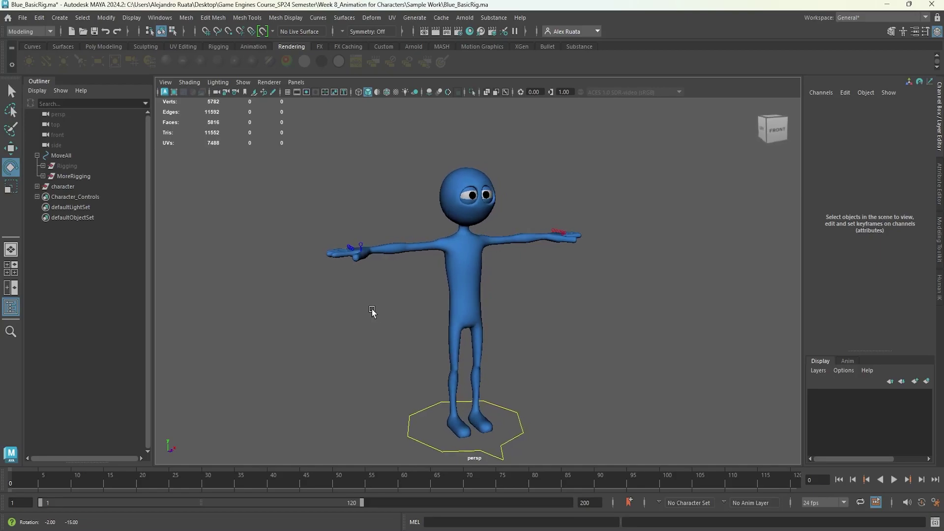
Select the character's body mesh together with both eyes.
click(462, 289)
scroll(461, 237, up, 3)
scroll(461, 238, up, 5)
click(462, 260)
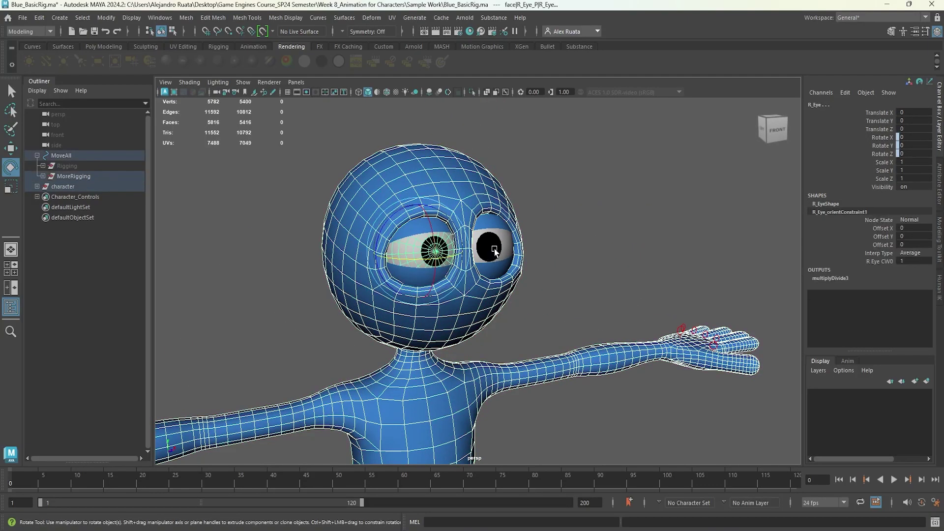
scroll(483, 333, down, 1)
scroll(483, 333, down, 5)
key(w)
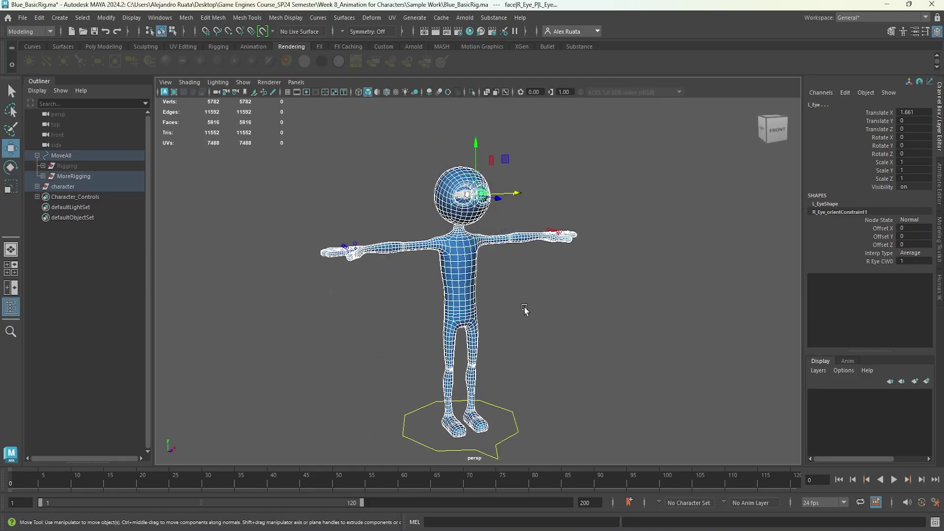
scroll(501, 306, up, 1)
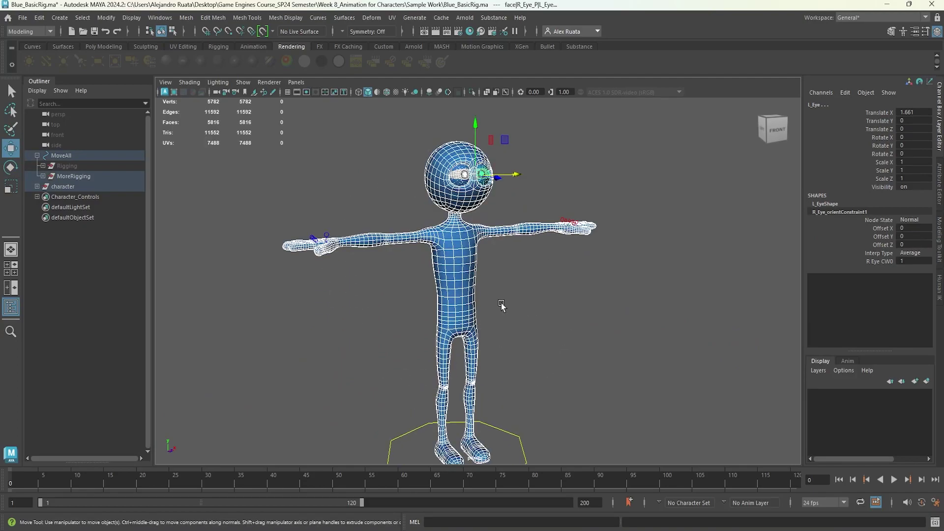
Add the Bones group inside the character group to the selected body mesh and eyes.
click(37, 187)
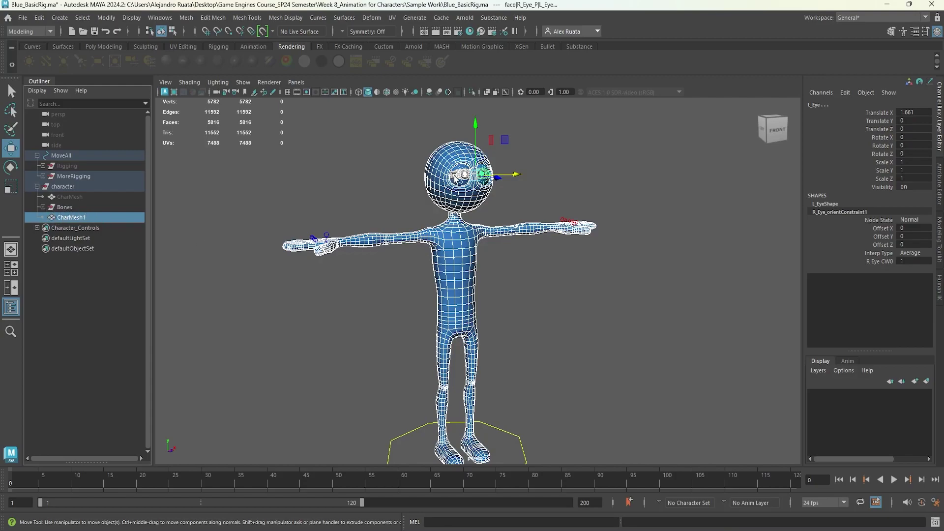
ctrl+click(65, 207)
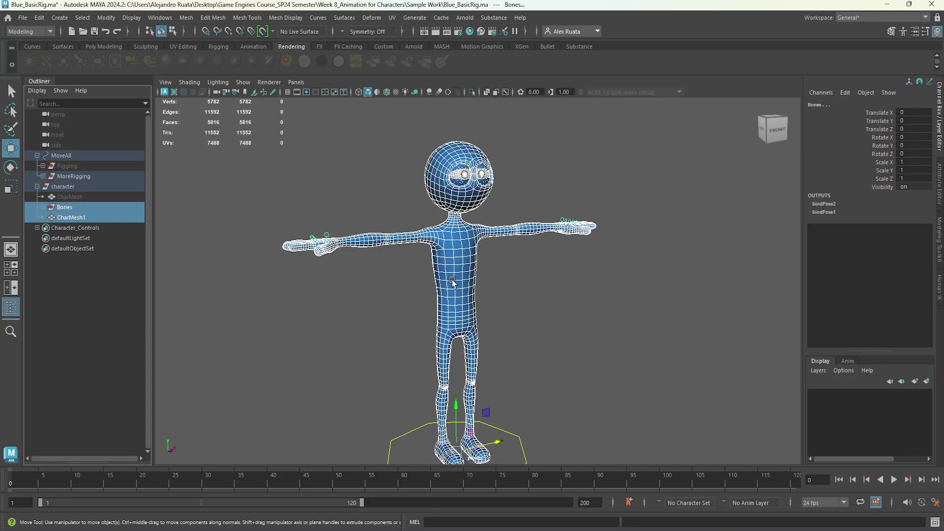
mouse_move(449, 315)
alt+mouse_down()
mouse_move(441, 262)
mouse_move(445, 300)
alt+mouse_up()
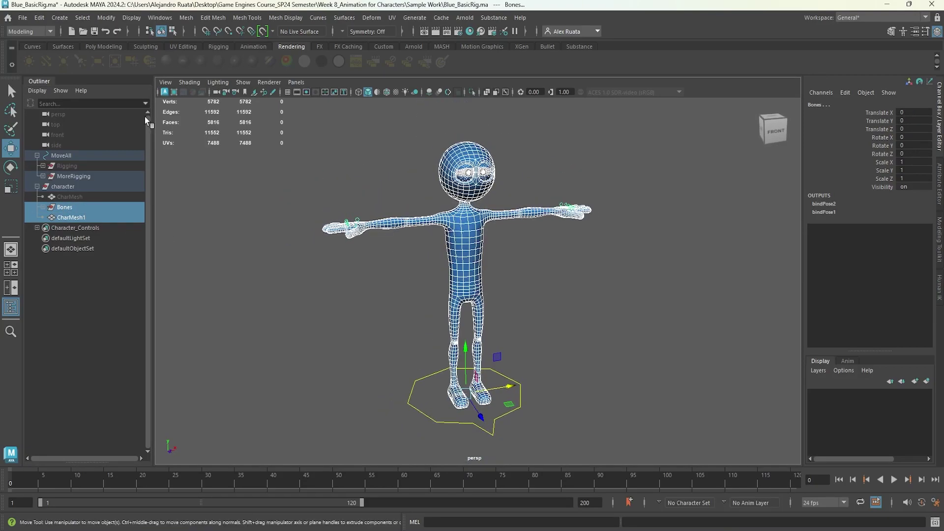
Export the selected meshes and bones to the Desktop as an FBX file named Blue.
click(22, 17)
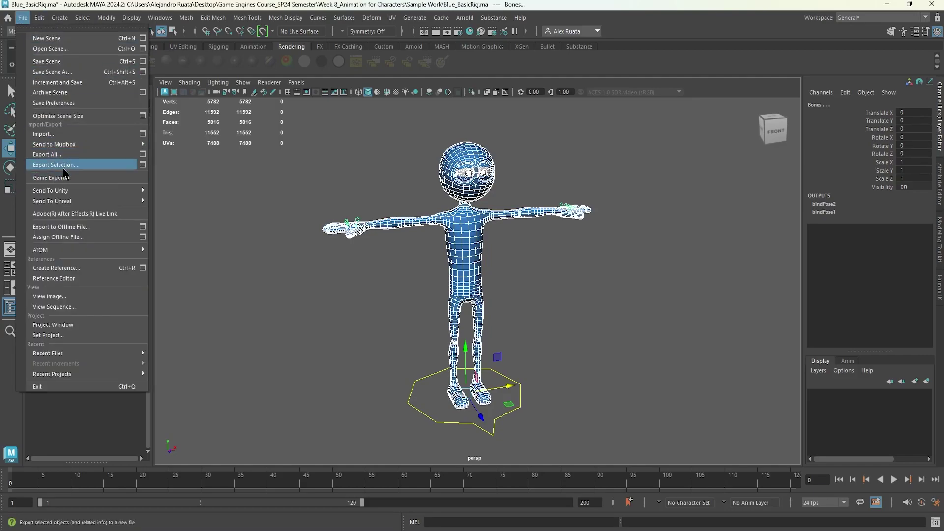
click(64, 164)
click(131, 136)
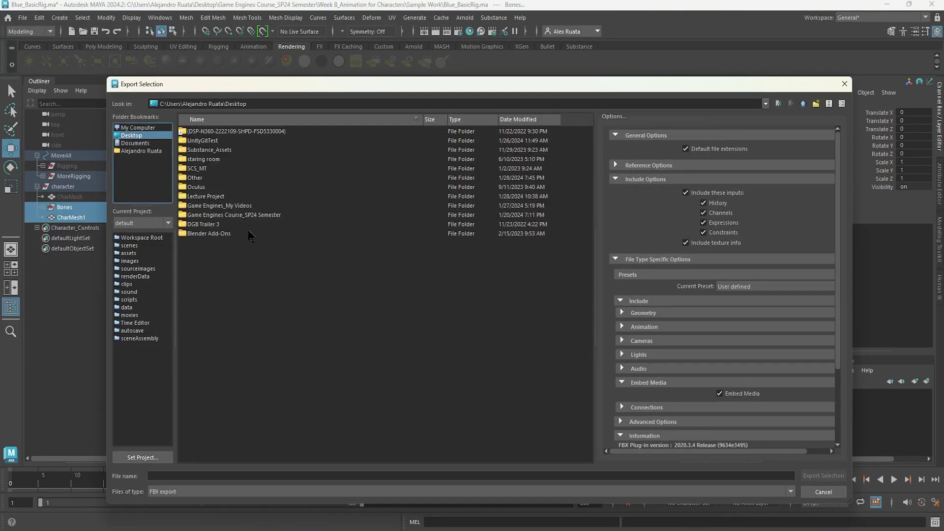
click(230, 475)
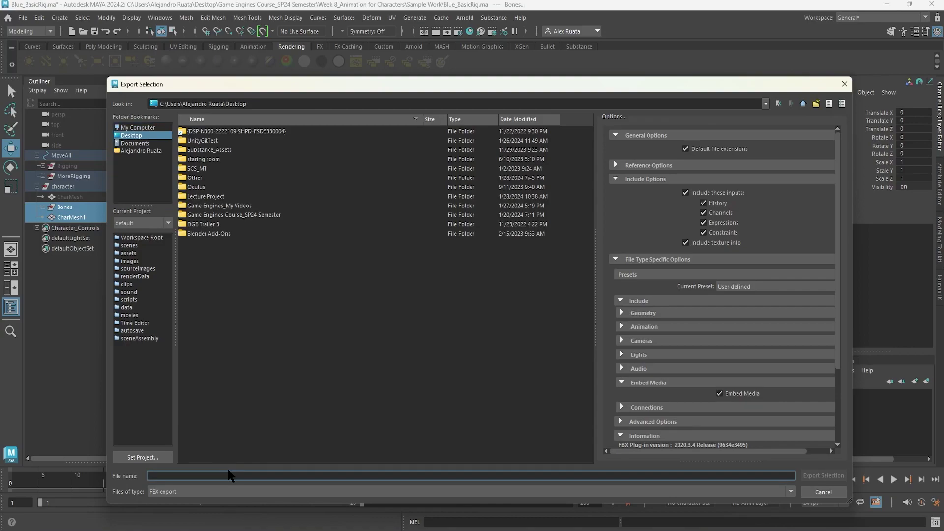
text(Blue)
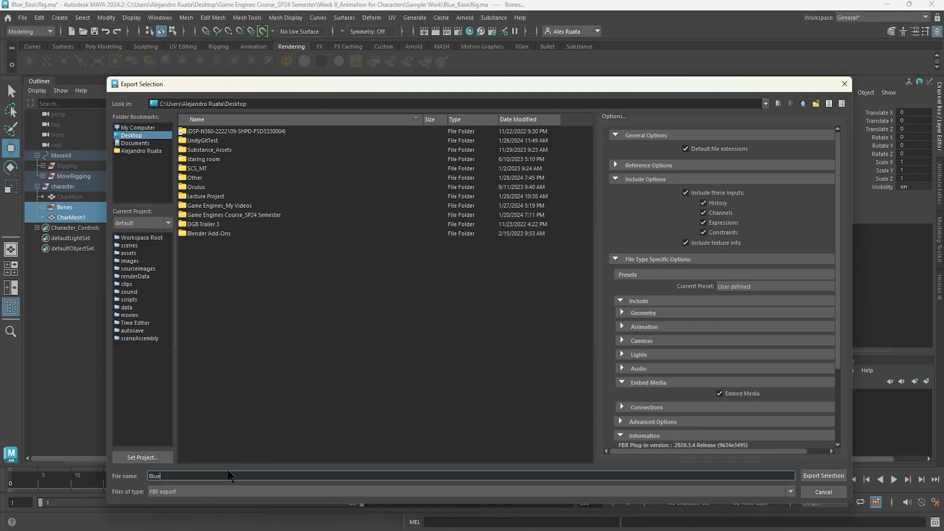
key(Return)
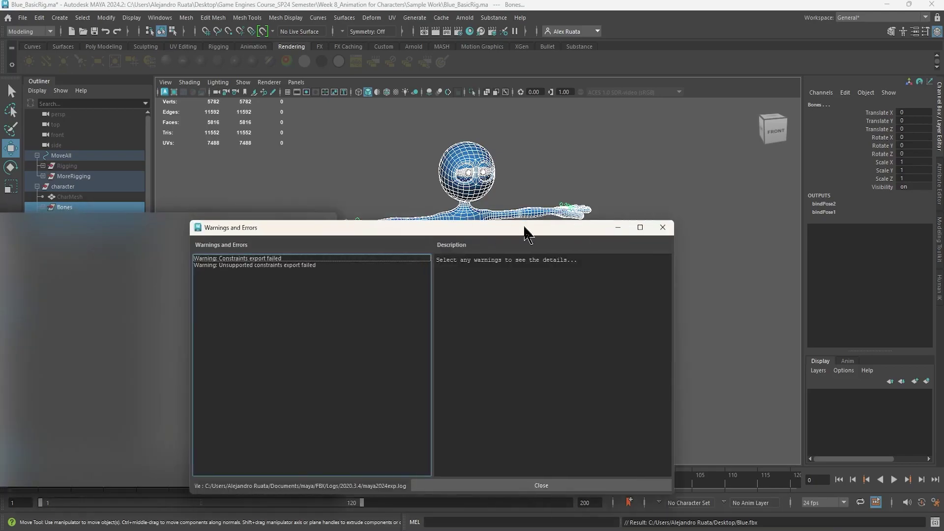
Examine the descriptions of the two constraint export warnings and dismiss the warnings window.
drag(524, 227, 580, 152)
click(307, 180)
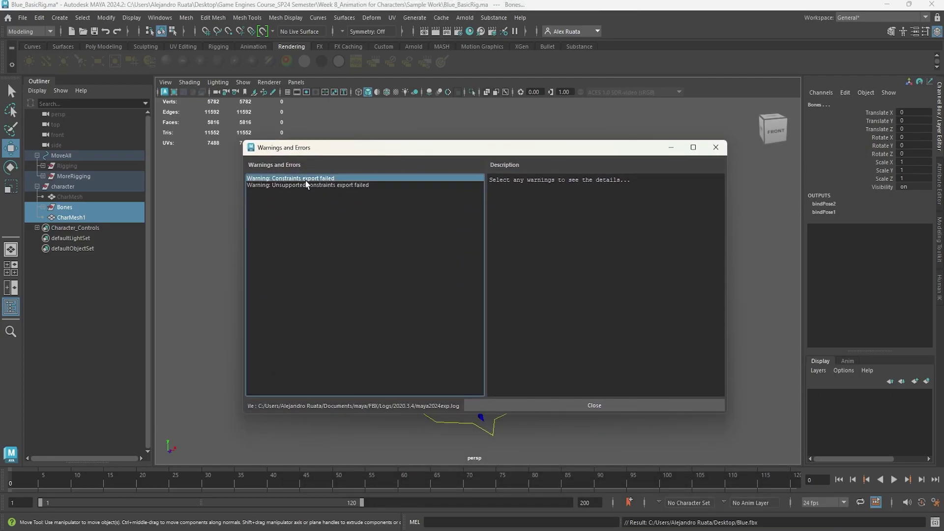
click(312, 186)
click(312, 179)
click(313, 185)
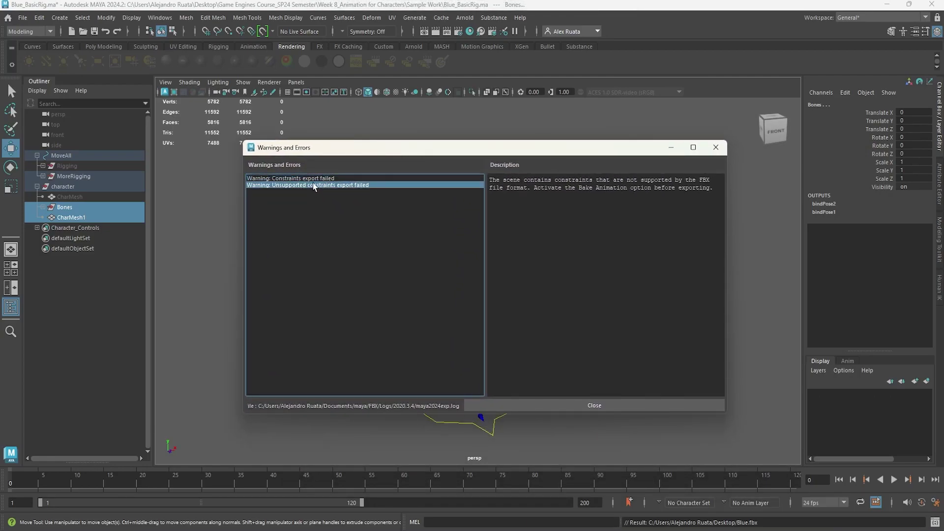
click(315, 179)
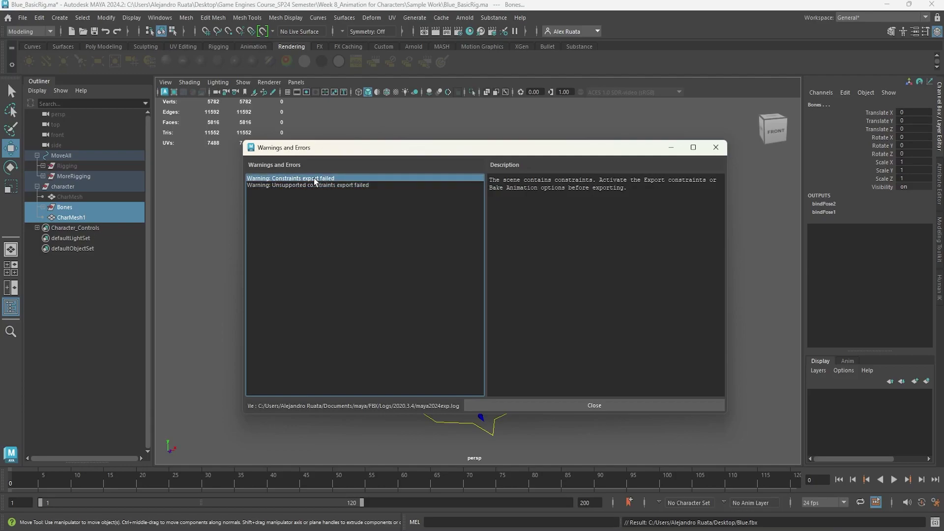
click(317, 186)
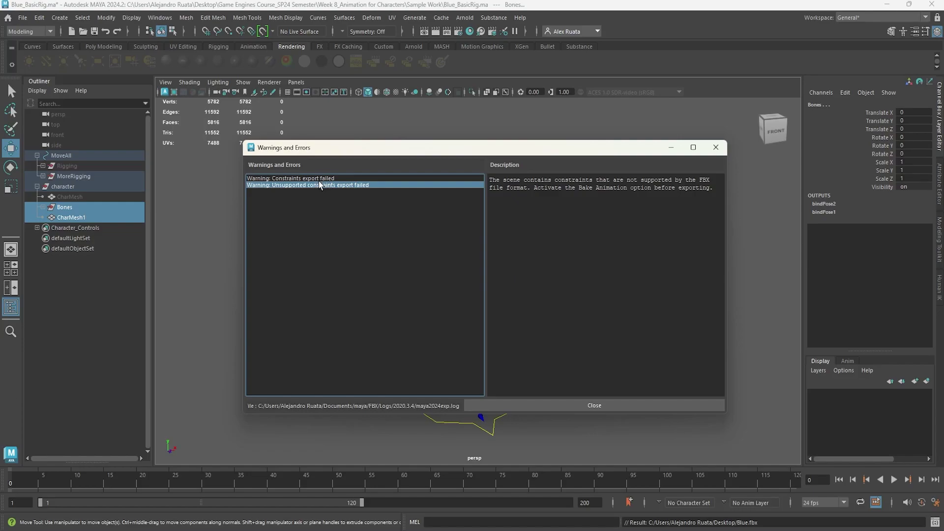
click(320, 179)
click(325, 186)
click(334, 179)
click(344, 186)
click(372, 179)
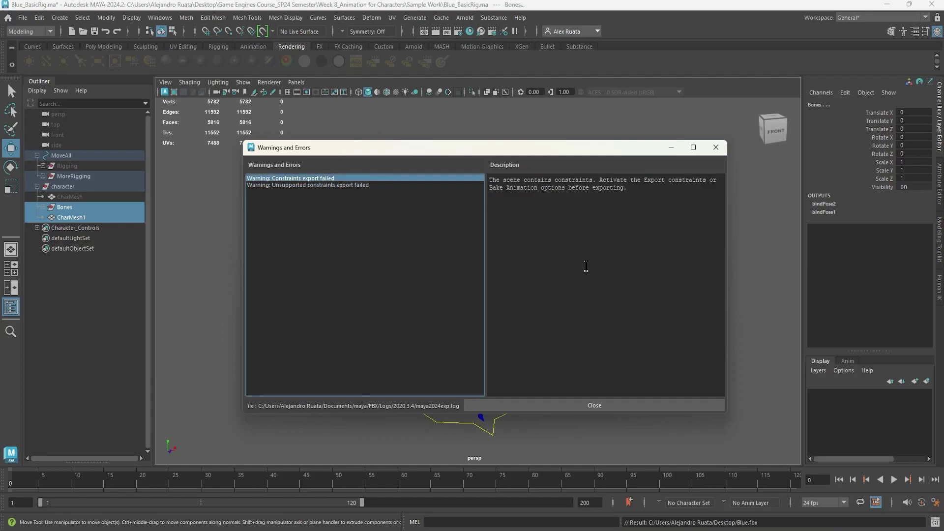
click(649, 405)
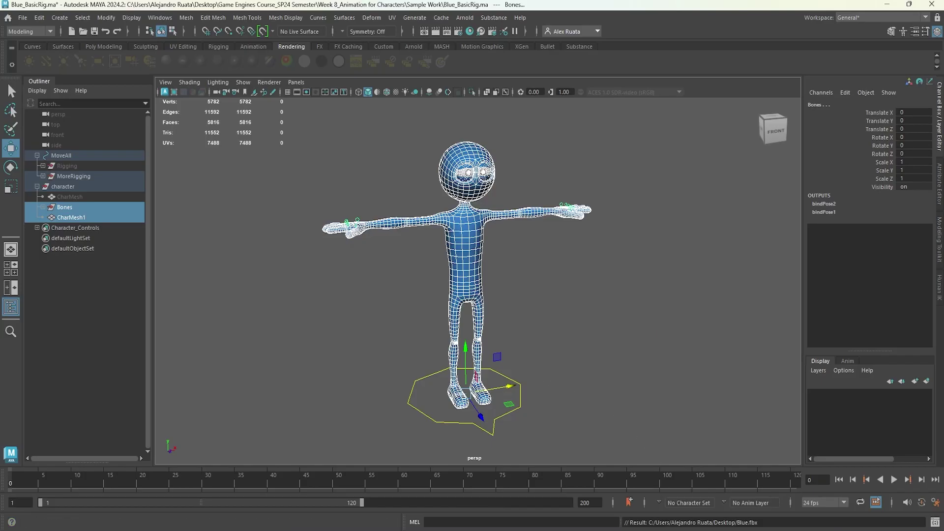
Switch to Unity and look over the Man_03 Variant prefab and the scene around the ramp.
key(alt+Tab)
alt+drag(439, 253, 368, 245)
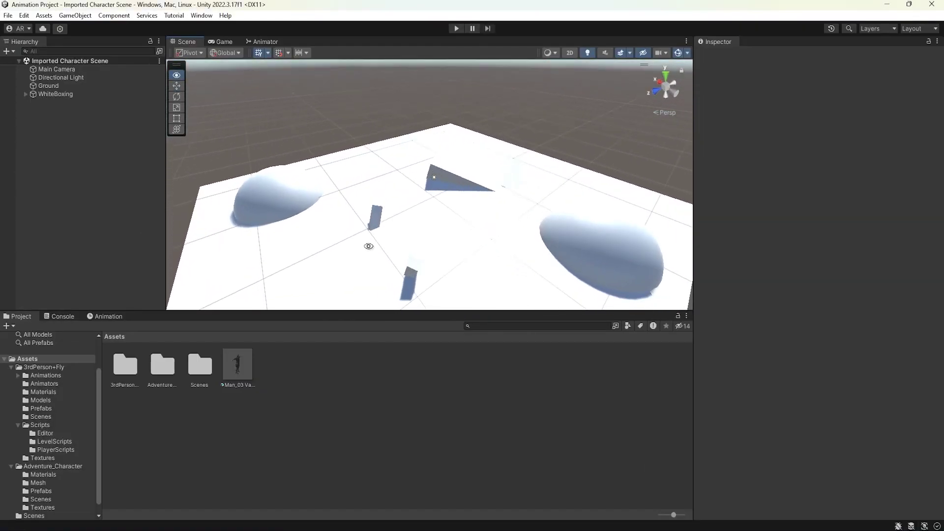
click(240, 367)
scroll(459, 227, up, 8)
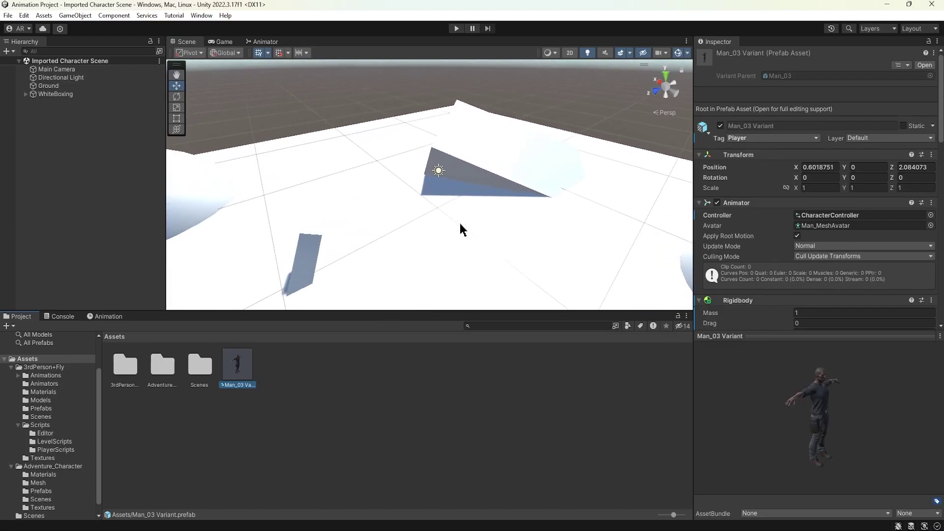
middle_drag(459, 228, 435, 185)
alt+drag(435, 186, 390, 247)
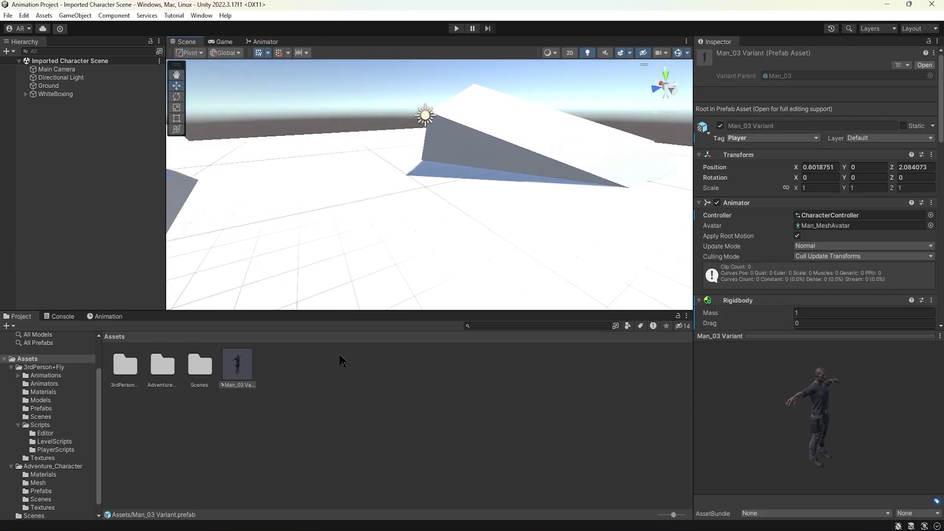
Import Blue.fbx from the Desktop into the project's Assets folder as a new asset.
right_click(320, 388)
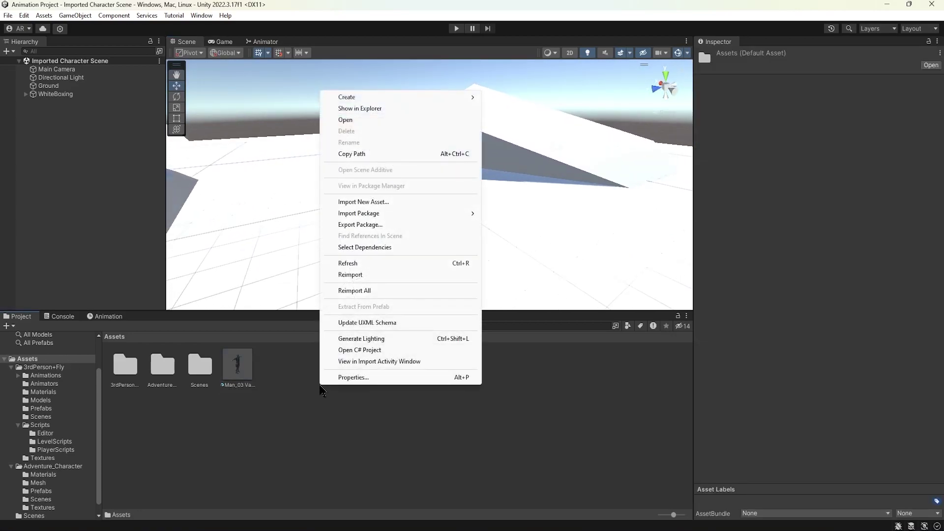
click(387, 202)
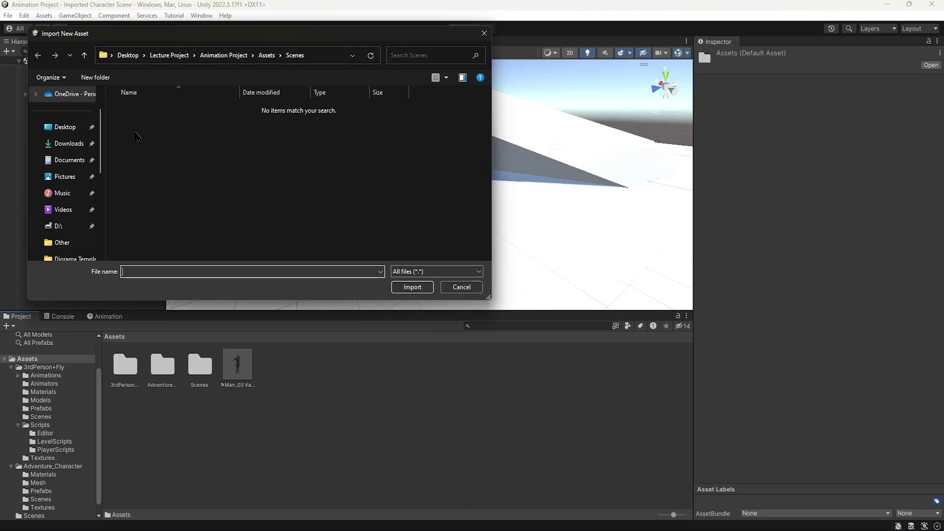
click(69, 127)
scroll(163, 157, down, 3)
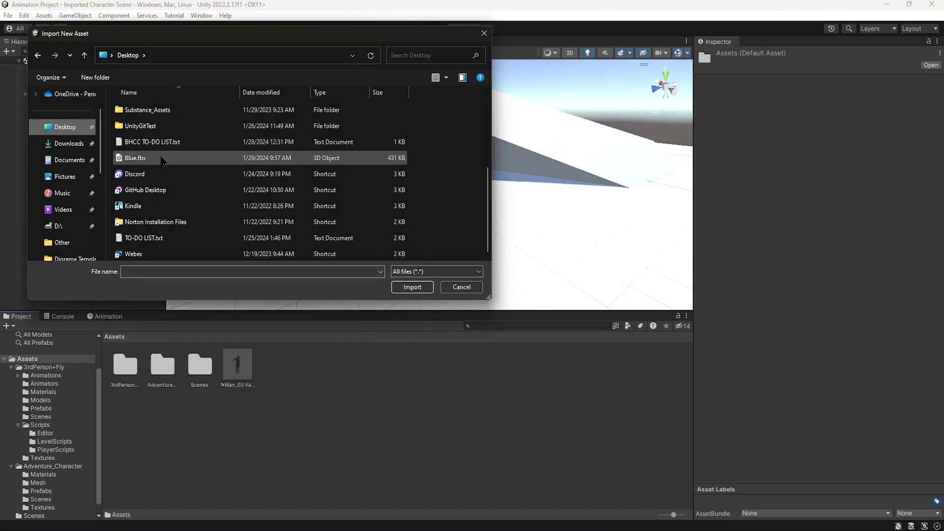
double_click(161, 155)
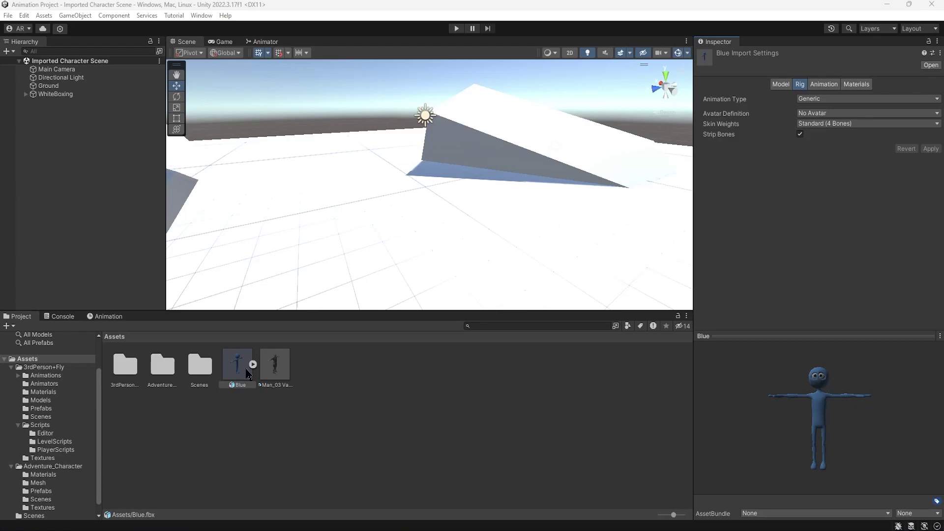
Set the rig animation type of the imported Blue model to Humanoid.
click(798, 91)
click(800, 91)
click(799, 91)
click(800, 90)
click(799, 91)
click(799, 90)
click(800, 90)
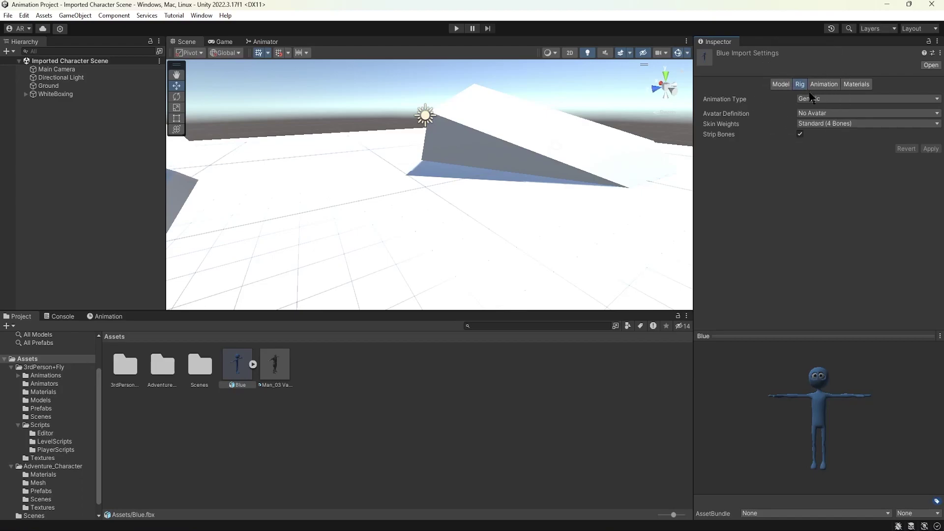
click(818, 99)
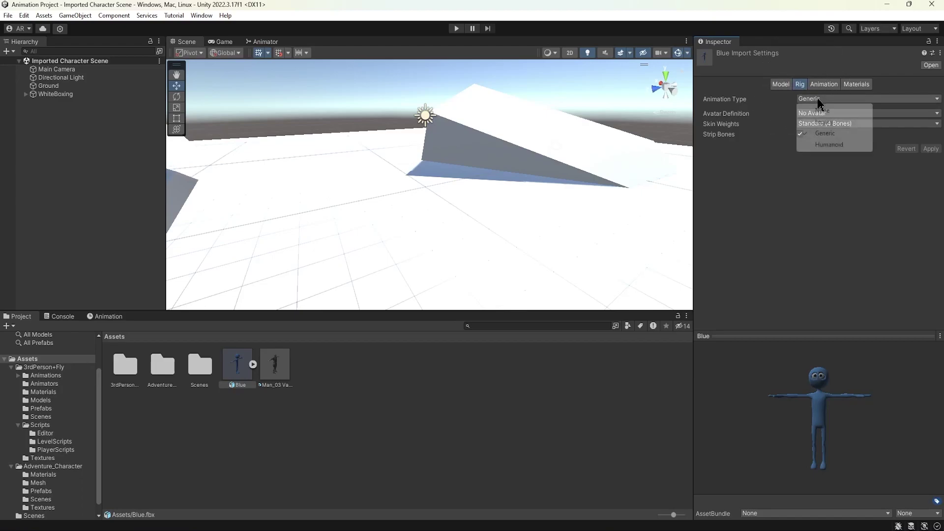
click(828, 145)
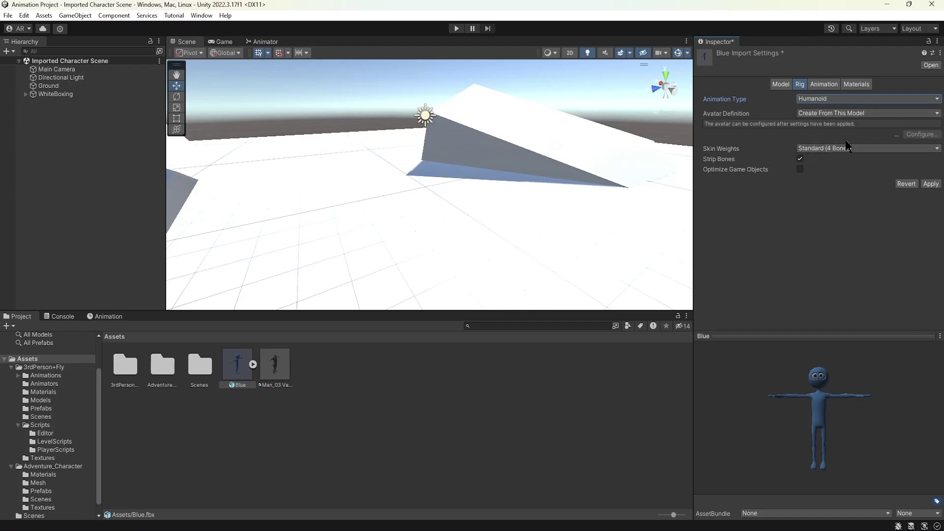
Apply Blue's Humanoid rig settings, check the bone mapping in the avatar configuration, and close the configuration.
click(930, 184)
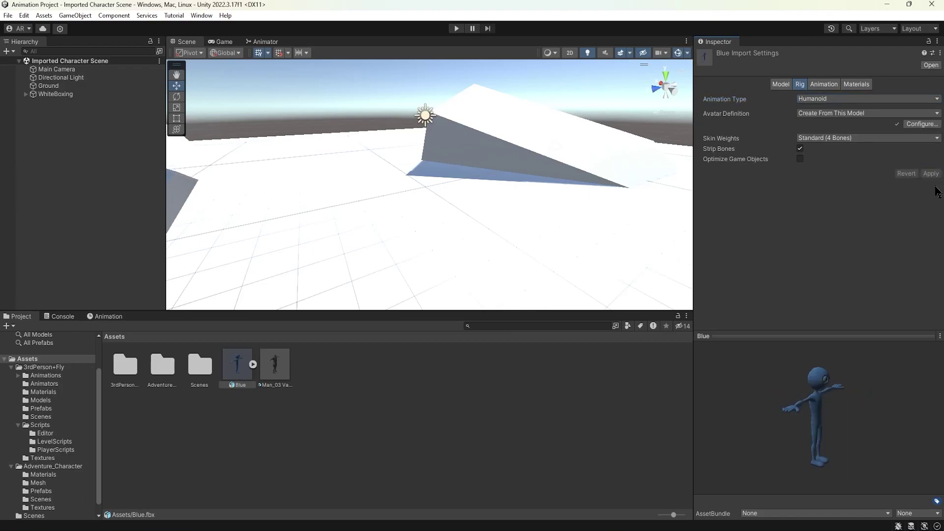
click(922, 124)
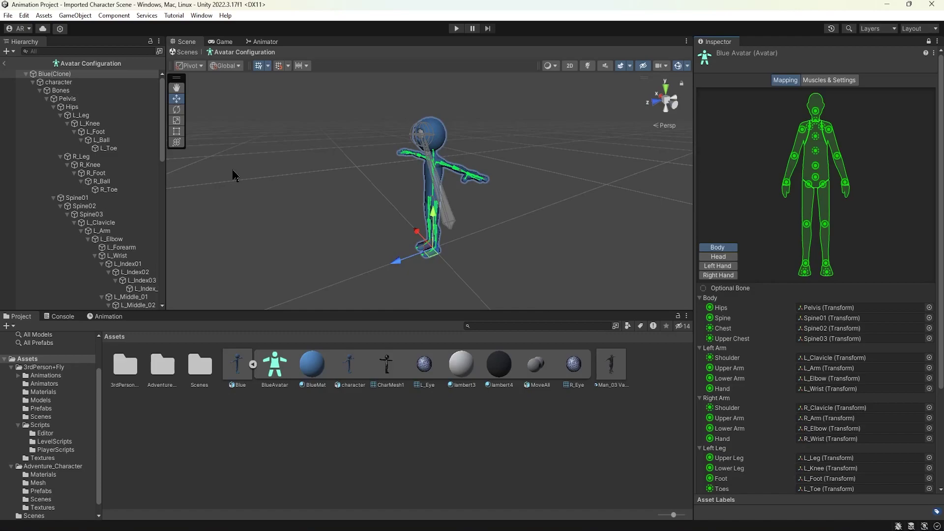
mouse_move(407, 215)
alt+mouse_down()
mouse_move(514, 225)
mouse_move(484, 191)
mouse_move(375, 221)
mouse_move(142, 251)
mouse_move(230, 251)
mouse_move(550, 213)
mouse_move(604, 256)
mouse_move(392, 223)
alt+mouse_up()
scroll(481, 191, up, 5)
scroll(455, 169, up, 6)
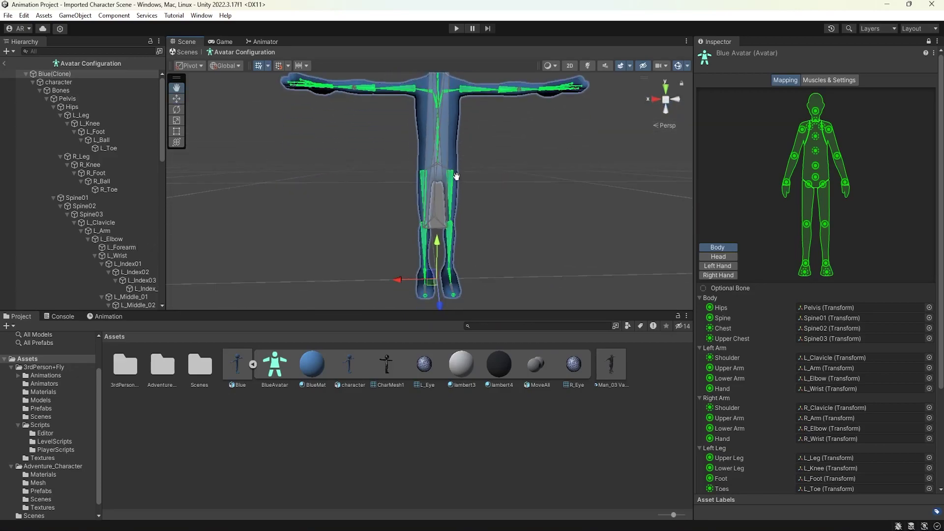
scroll(766, 324, down, 5)
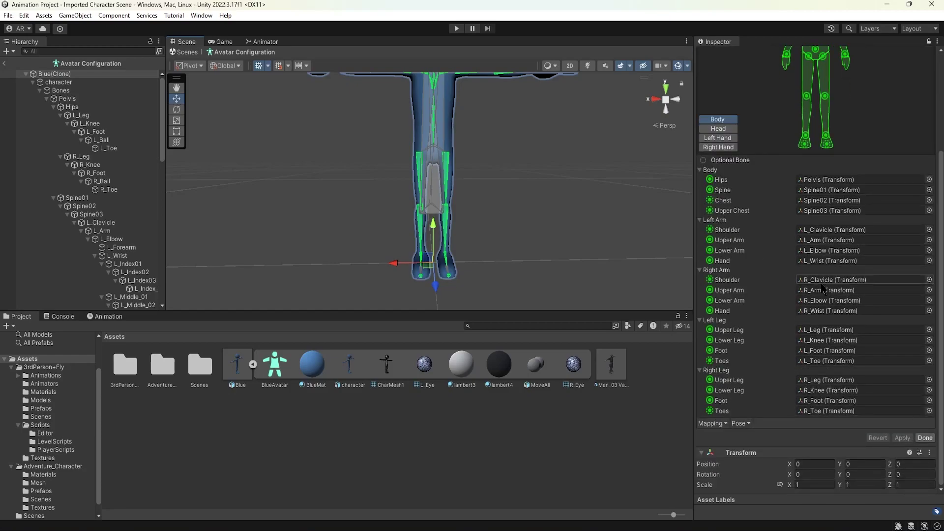
scroll(929, 444, up, 5)
scroll(914, 442, down, 5)
click(924, 437)
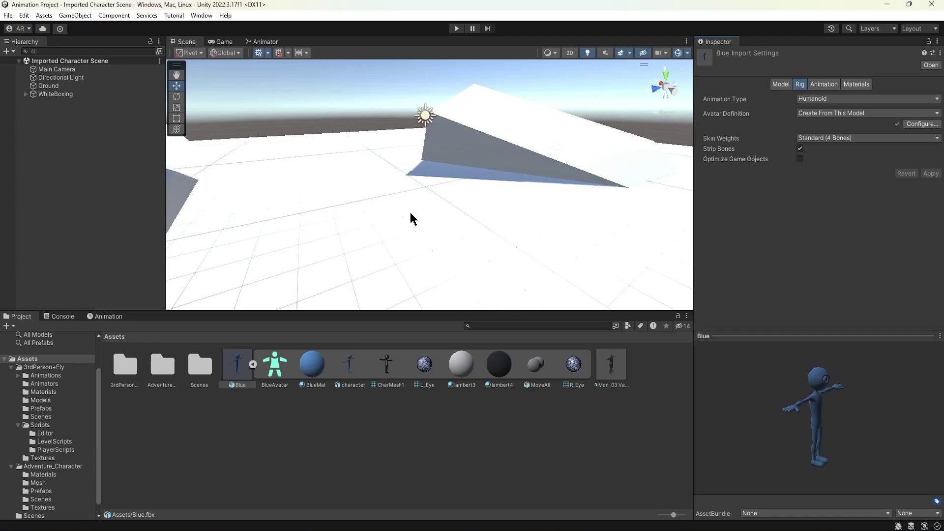
Place the Blue model on the ground near the ramp and scale it up uniformly to about 10.14.
click(252, 364)
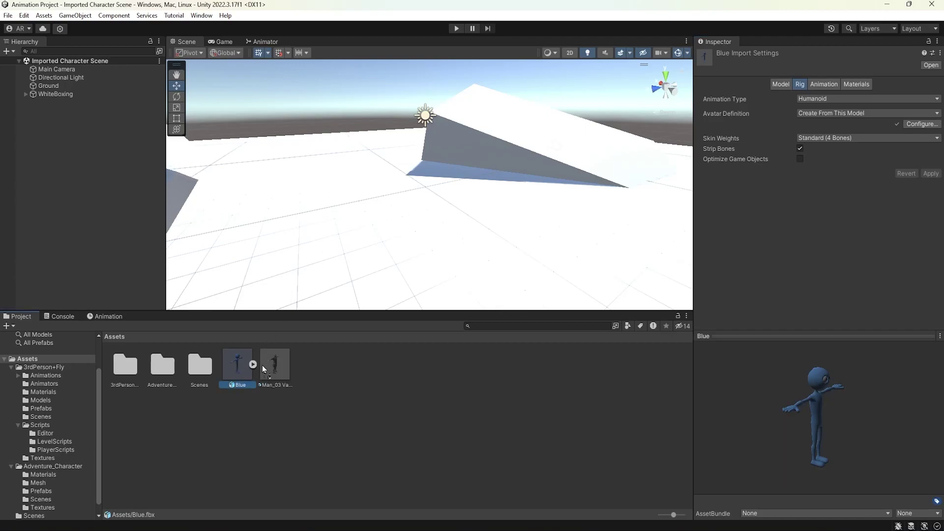
drag(412, 202, 413, 203)
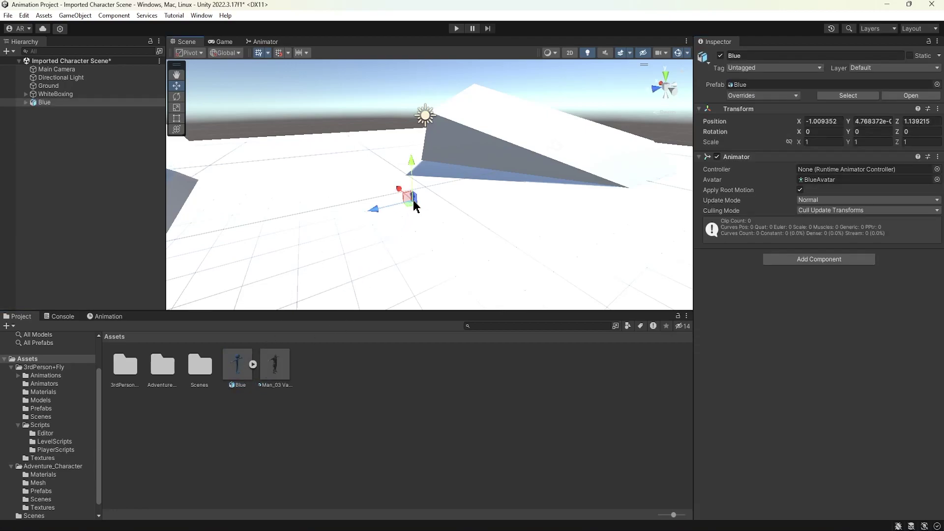
click(50, 105)
key(r)
drag(415, 200, 856, 91)
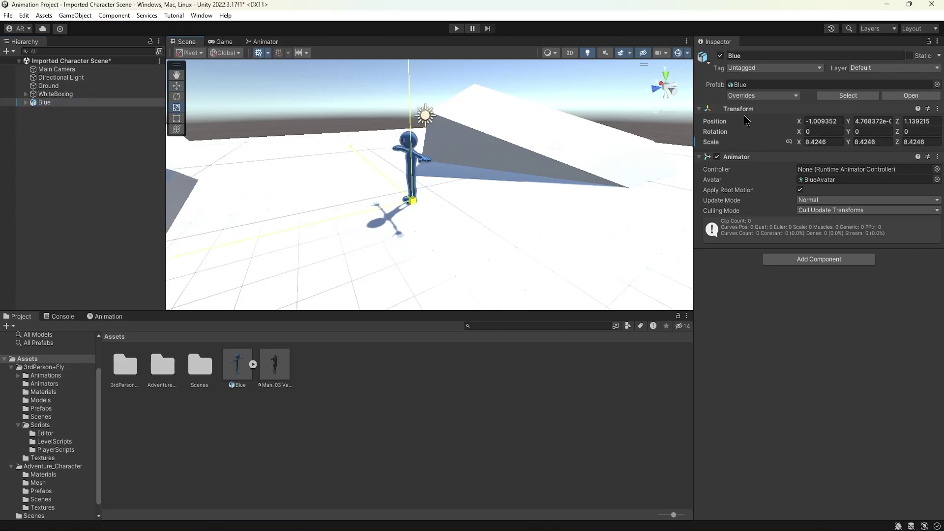
alt+drag(416, 162, 379, 139)
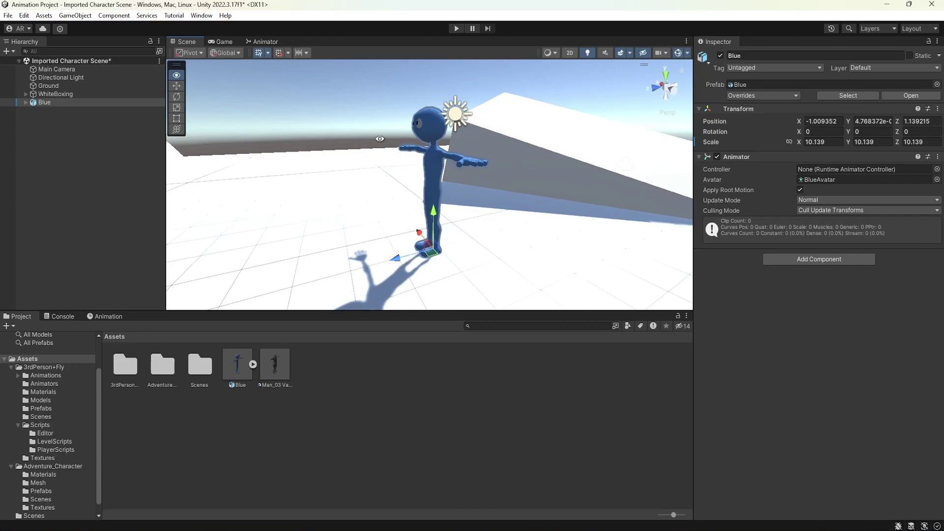
alt+drag(379, 138, 417, 159)
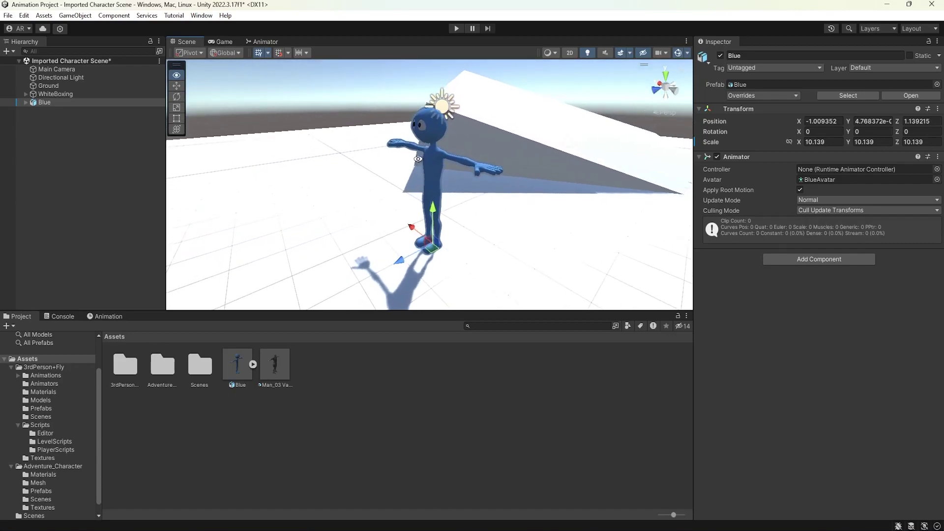
Examine the tag, animator, rigidbody, capsule collider and behaviour scripts on the Man_03 Variant prefab as a reference.
click(273, 366)
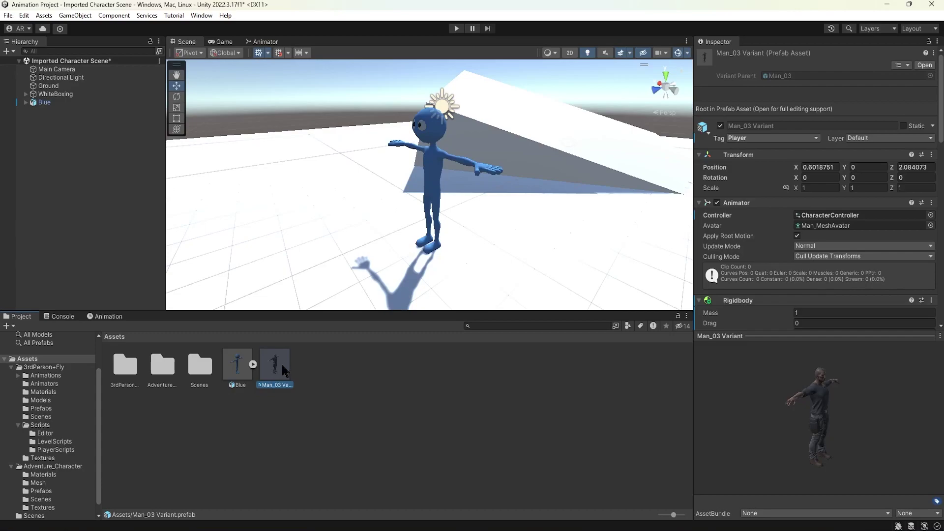
scroll(755, 213, down, 3)
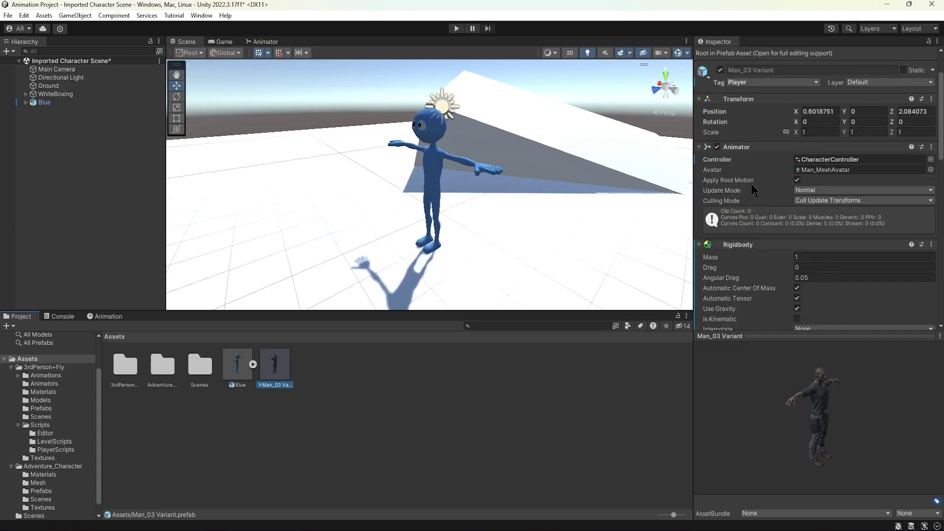
scroll(754, 177, down, 12)
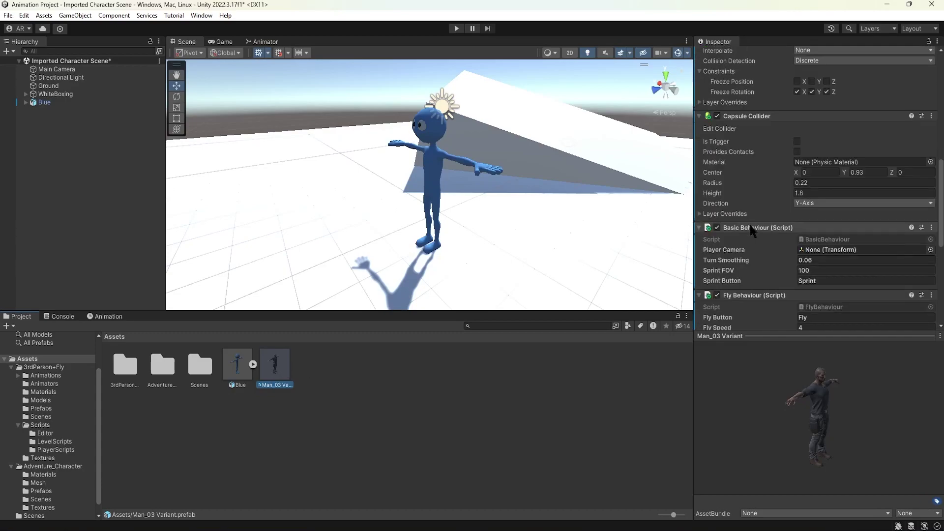
scroll(757, 241, down, 6)
scroll(759, 242, up, 12)
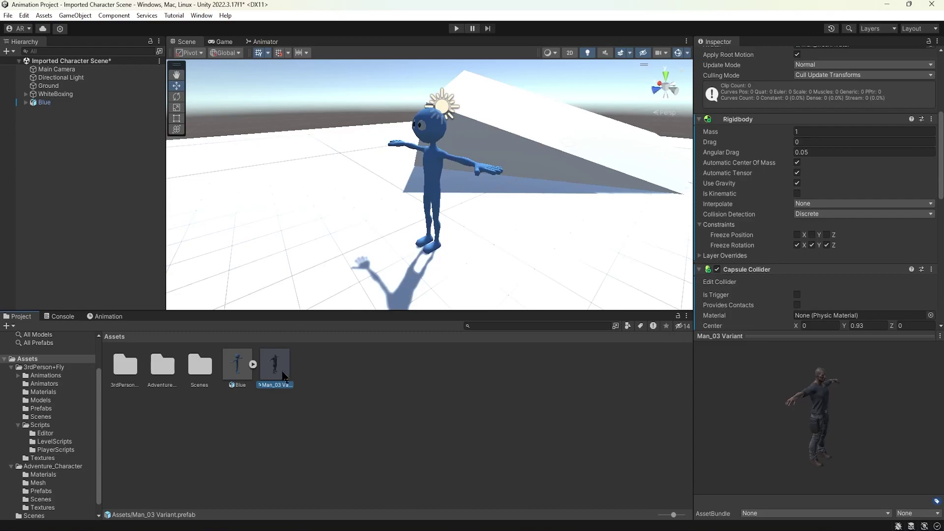
drag(832, 429, 764, 417)
alt+drag(402, 172, 451, 149)
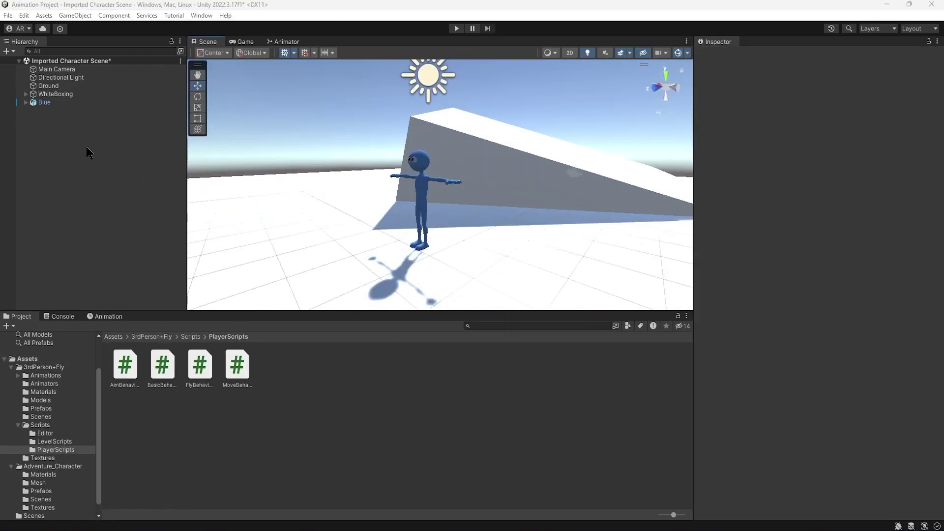
Review the animator, rigidbody, capsule collider and behaviour script settings on the Blue character in the scene.
click(44, 102)
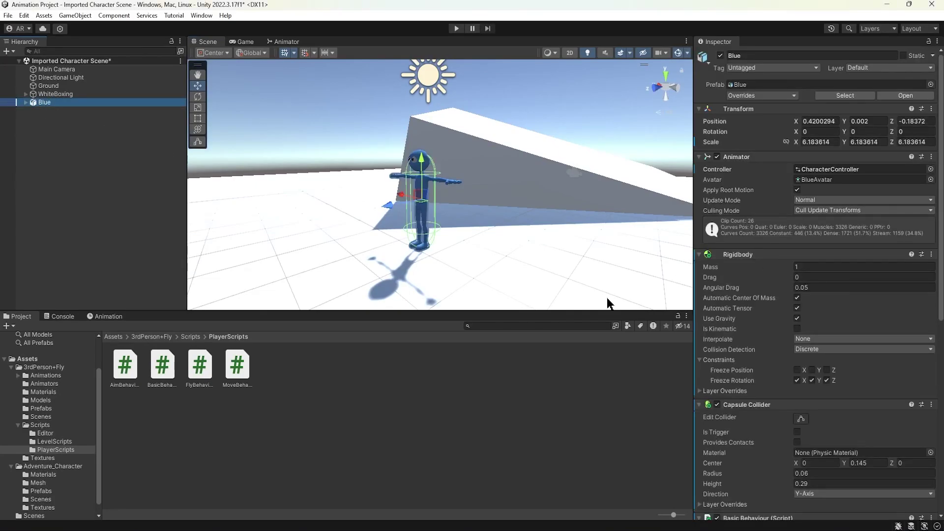
click(41, 359)
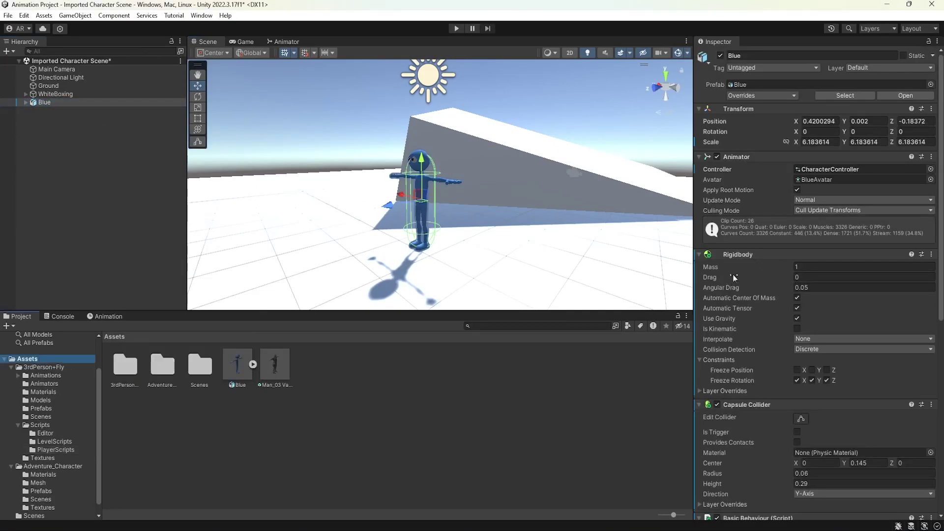
scroll(738, 277, down, 10)
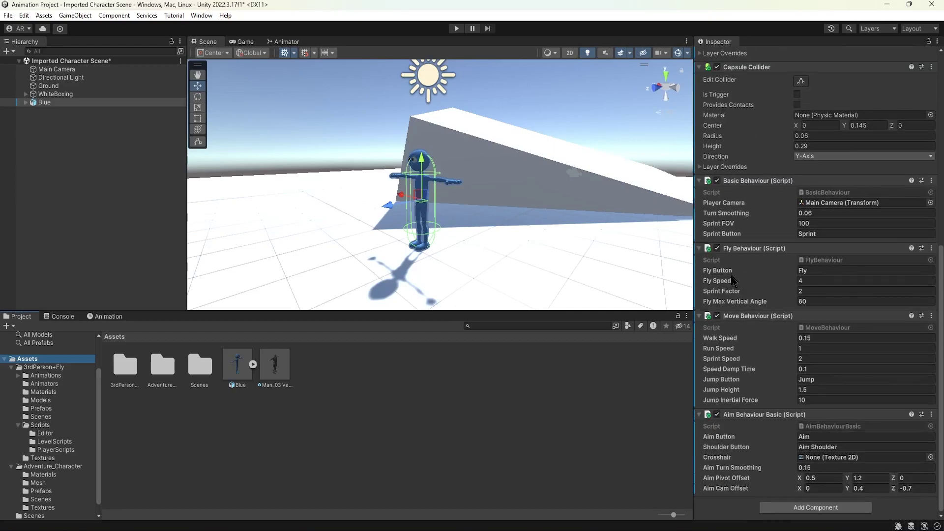
Play the scene and test Blue's movement by running and jumping around the ground and the ramp.
click(456, 28)
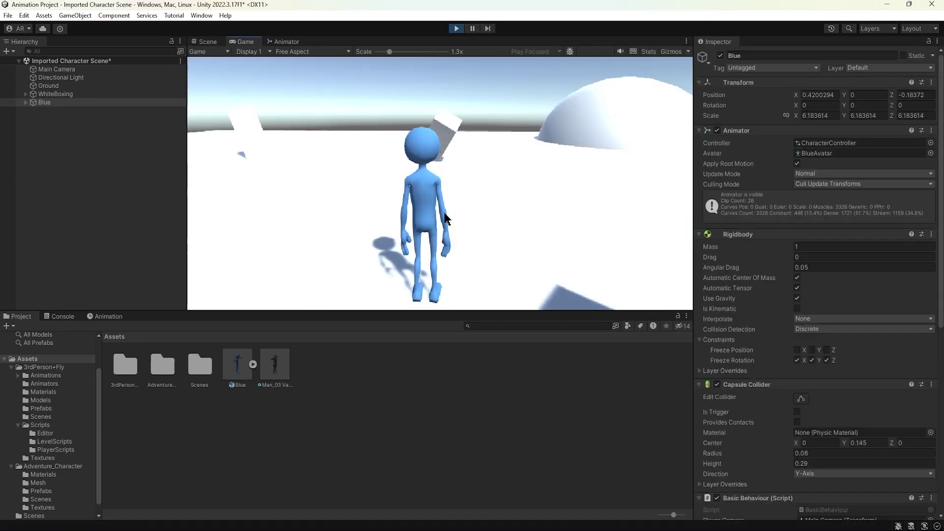
key(w)
key(s)
key(w)
key(space)
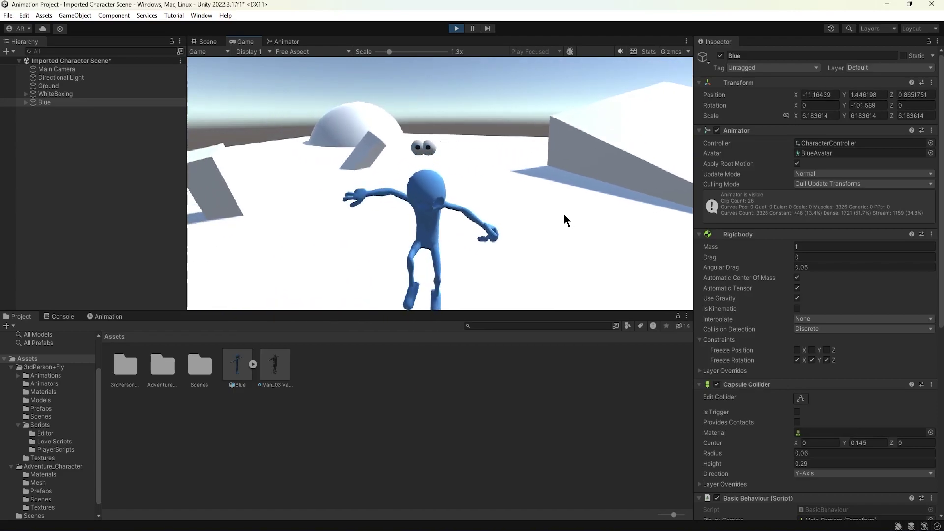
key(w)
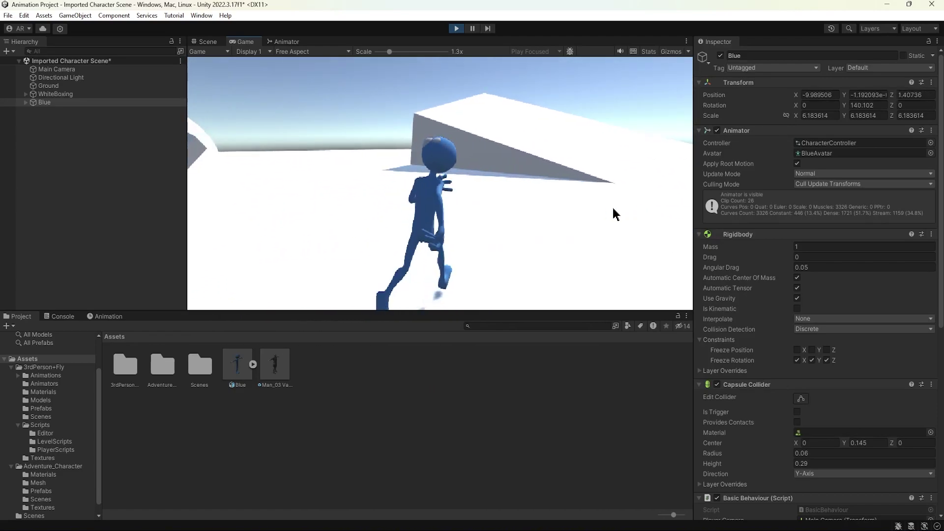
key(w)
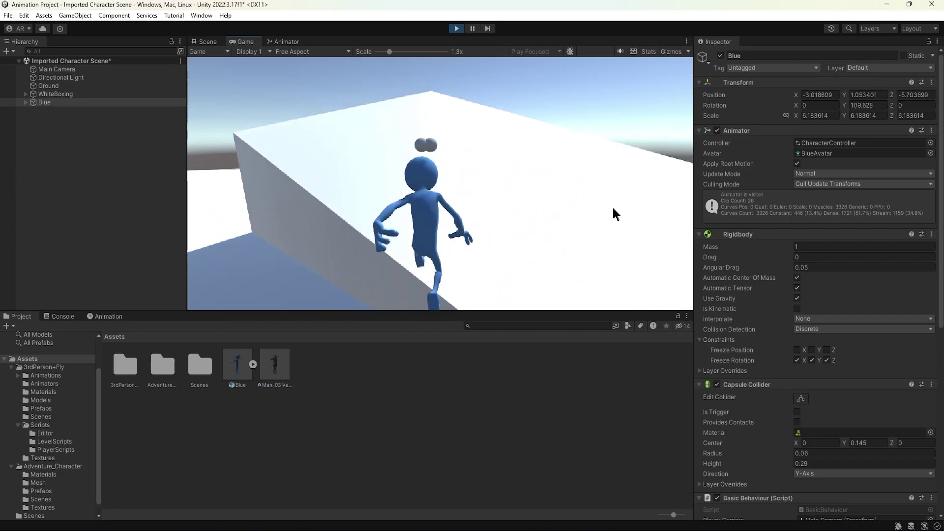
key(w)
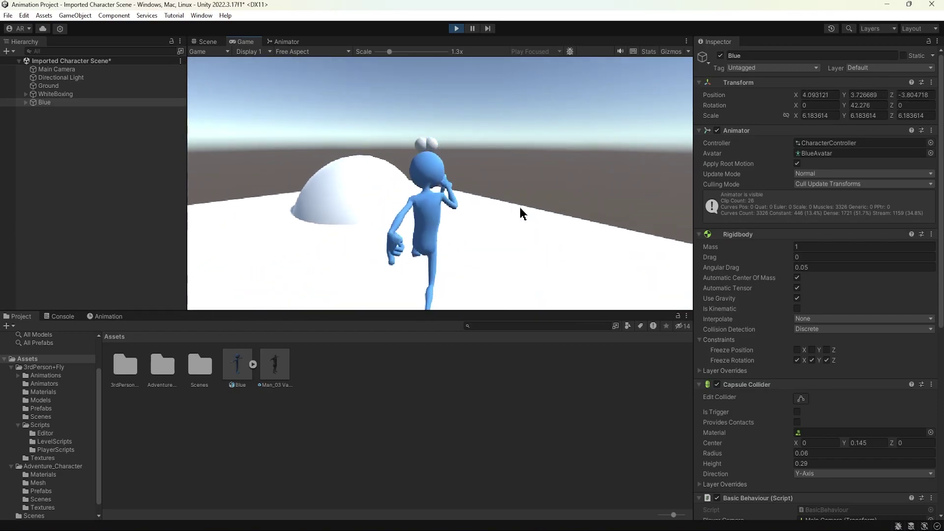
key(w)
key(w)
key(w)
Test Blue's fly mode over the scene, return the character to the ground, and stop playing.
key(f)
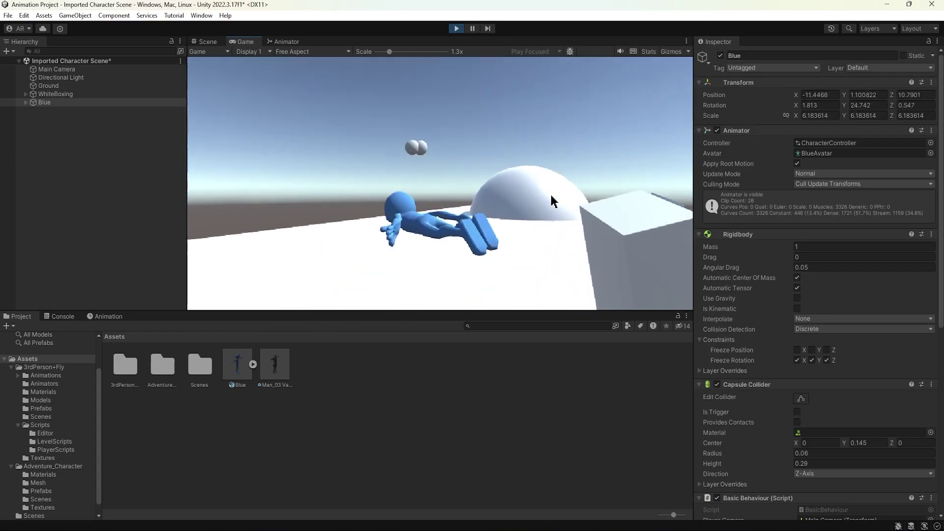
key(w)
key(w)
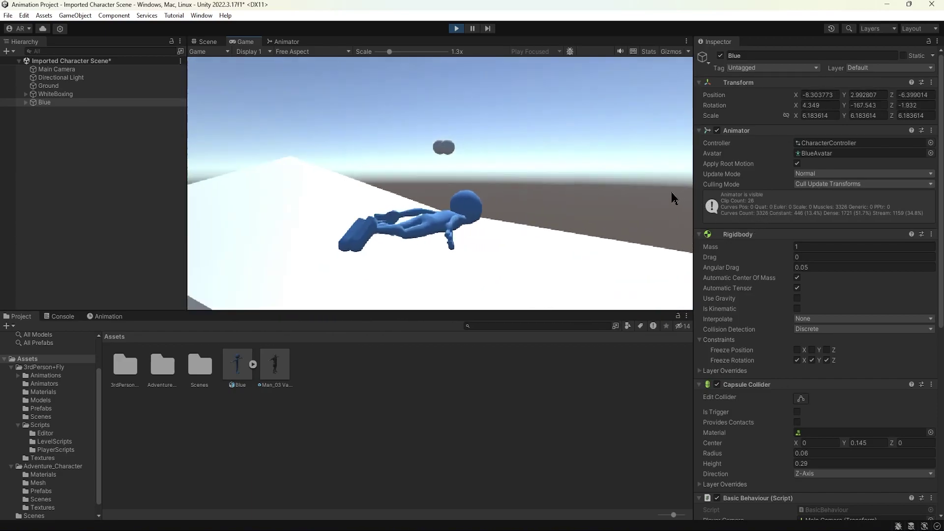
key(w)
key(f)
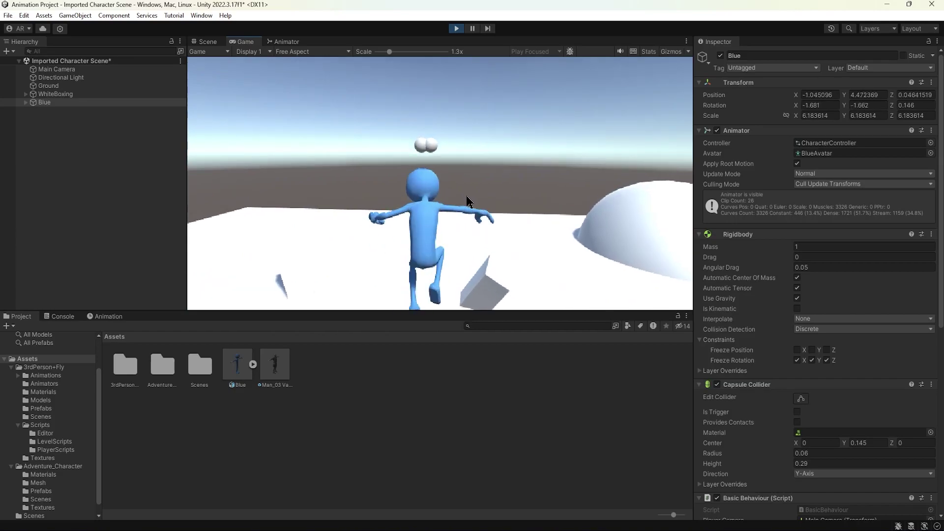
key(s)
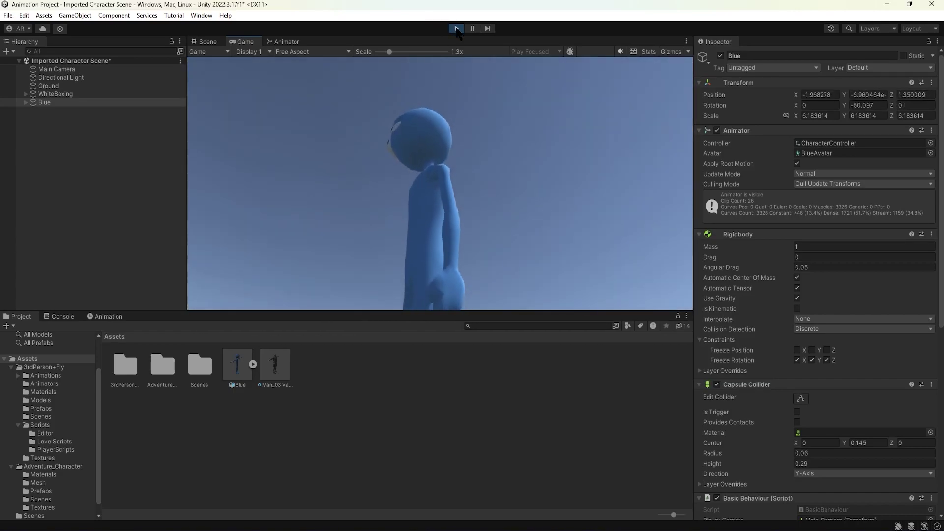
click(456, 28)
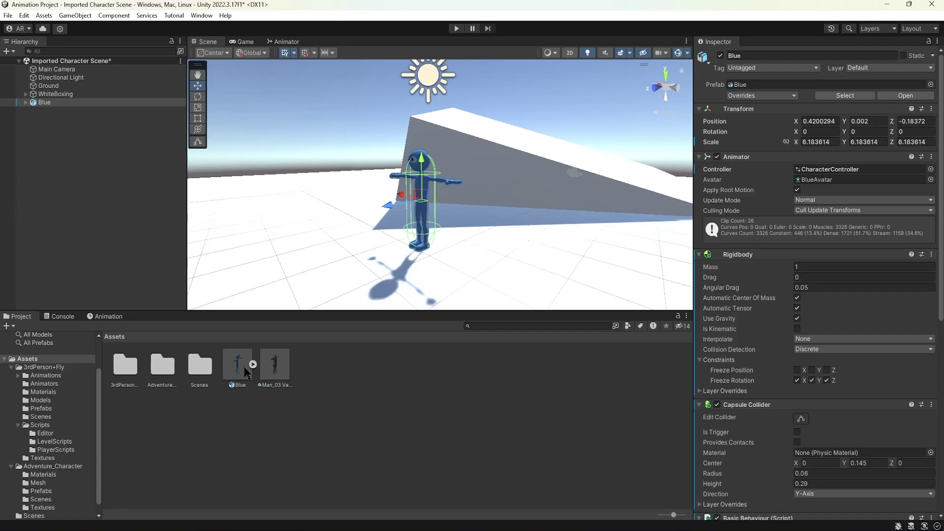
Reopen the avatar configuration of the Blue model and examine its body bone mapping and skeleton around the head and arms.
click(245, 372)
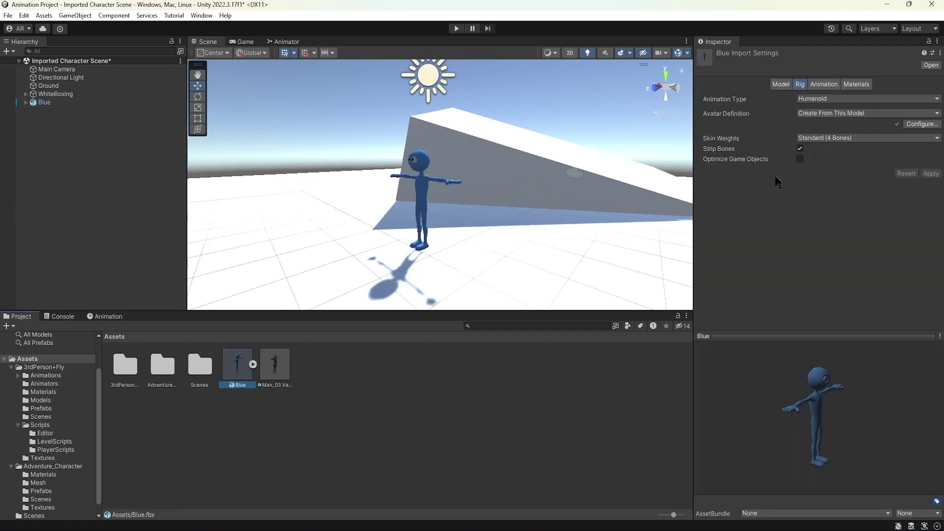
click(921, 124)
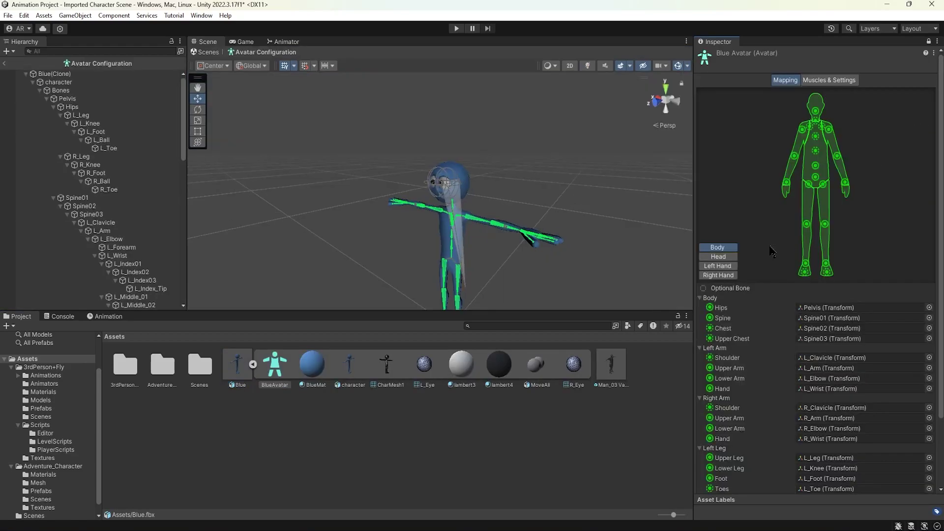
alt+drag(507, 191, 343, 319)
click(253, 364)
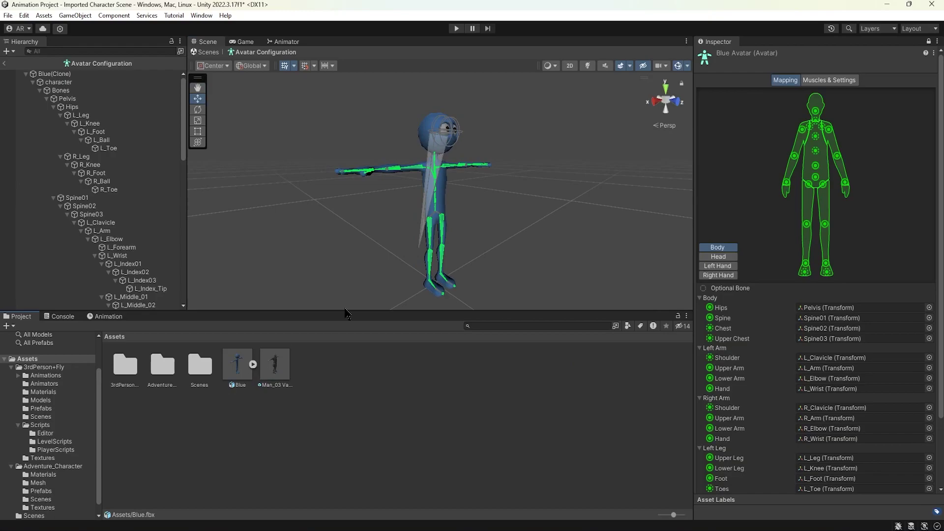
alt+drag(417, 215, 354, 240)
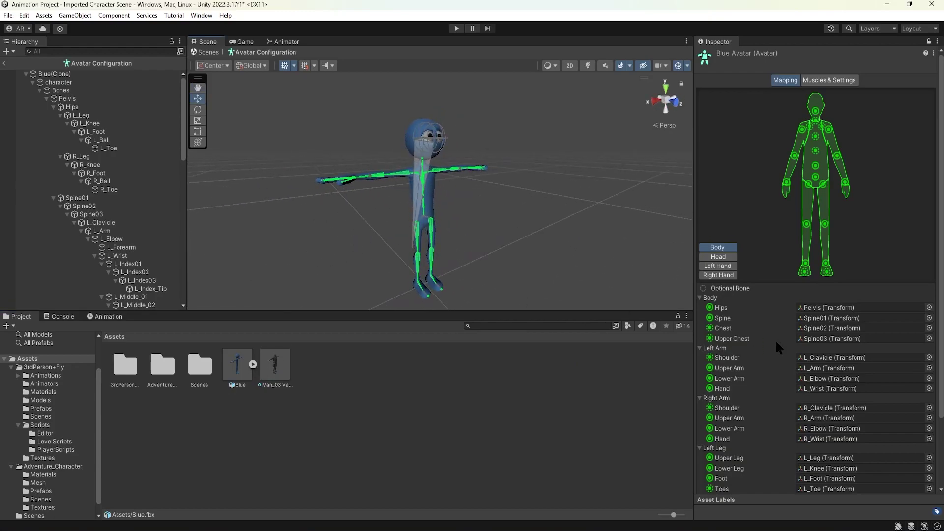
scroll(778, 348, down, 3)
scroll(764, 342, up, 3)
scroll(440, 173, up, 6)
middle_drag(439, 163, 457, 202)
alt+drag(457, 201, 493, 235)
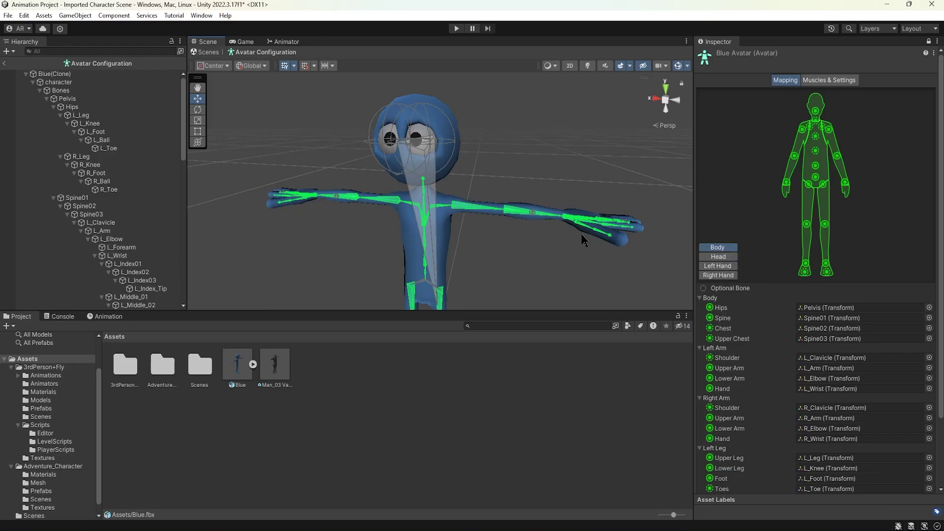
Select the Head bone in Blue's avatar skeleton and inspect it with its child joint.
alt+drag(499, 229, 440, 211)
click(440, 211)
key(f)
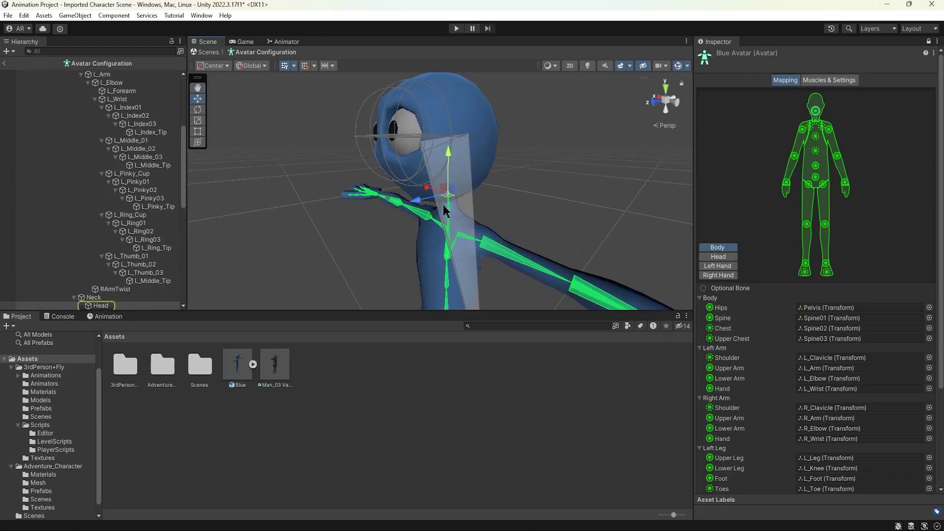
scroll(105, 215, down, 4)
click(101, 213)
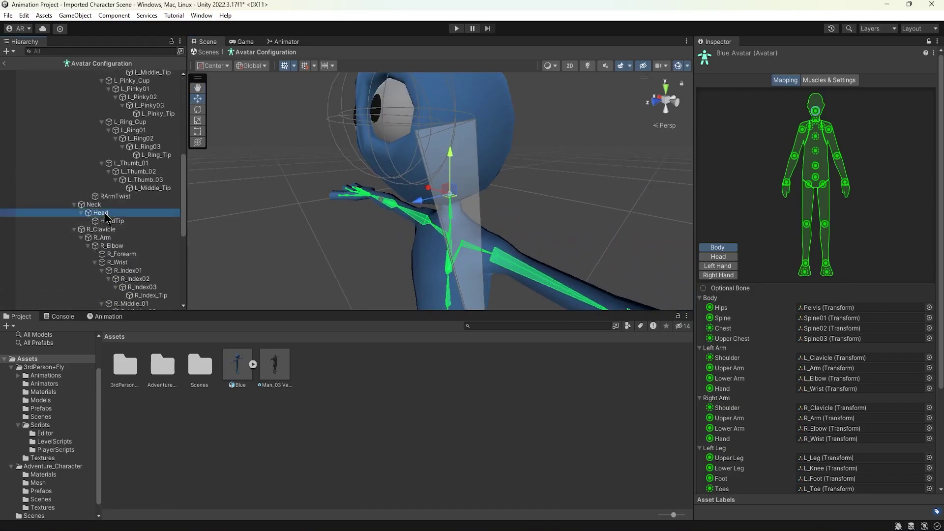
Examine the head bone mapping of Blue's avatar and test the rotation of the Head bone.
click(729, 258)
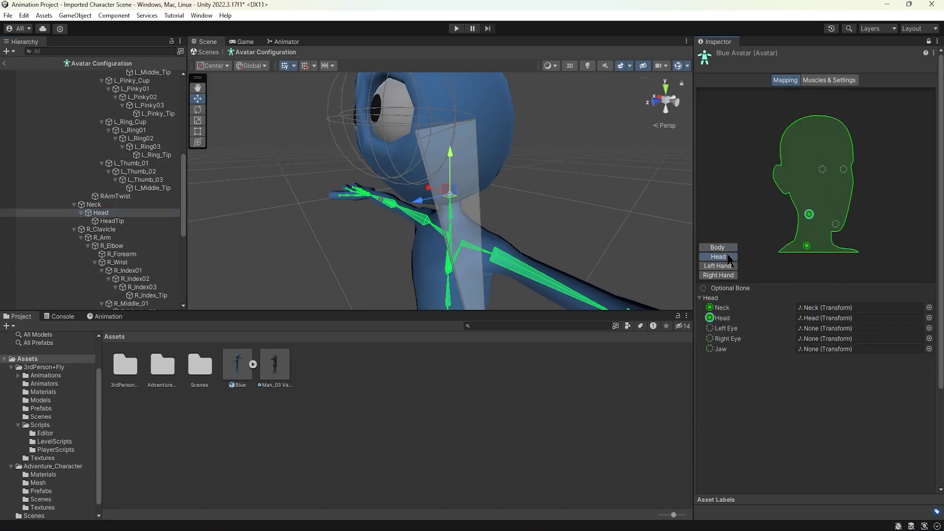
click(730, 320)
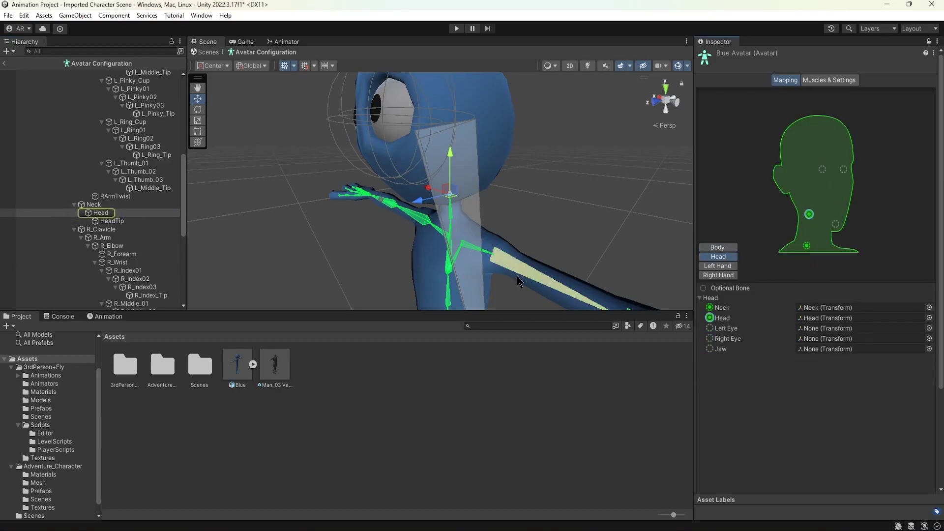
key(e)
drag(449, 182, 526, 198)
Reparent the MoveAll eye group under the Spine02 bone in the avatar hierarchy and check the head and neck joints.
scroll(98, 221, down, 6)
click(64, 305)
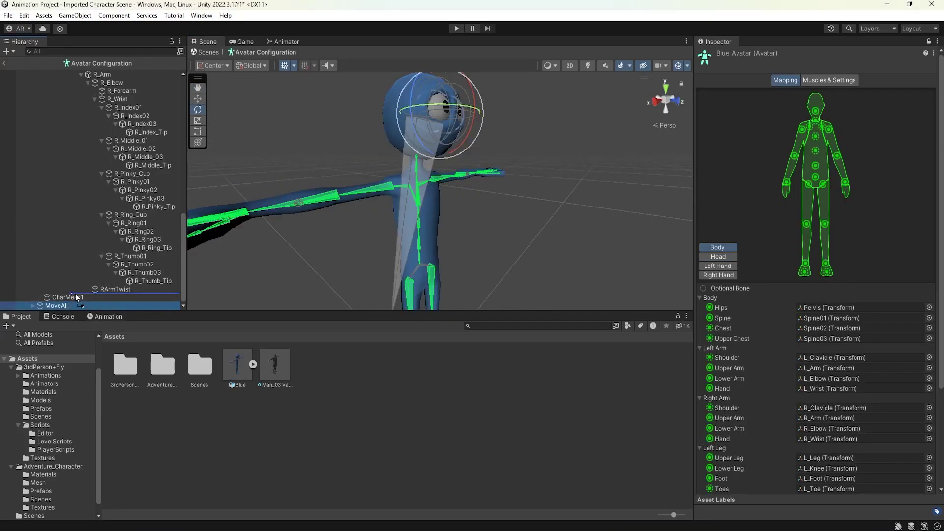
drag(77, 297, 84, 300)
middle_drag(477, 108, 474, 127)
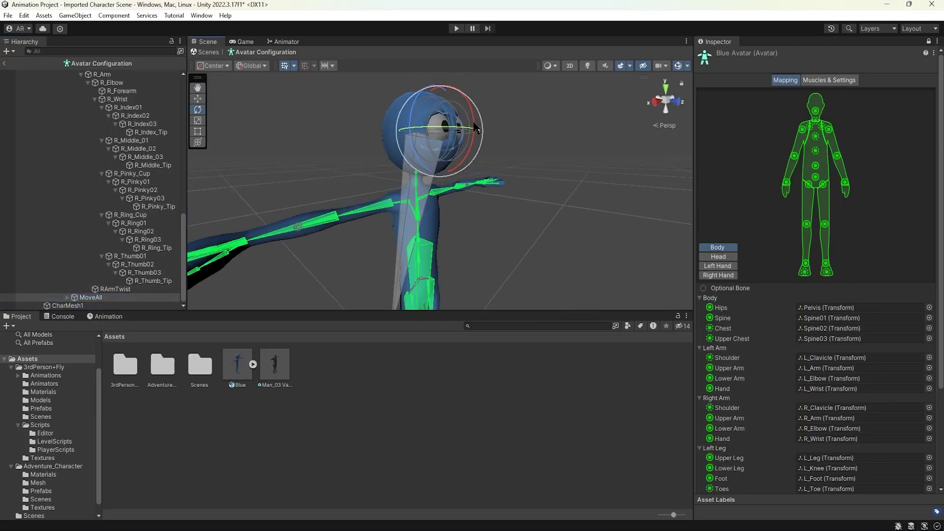
click(417, 175)
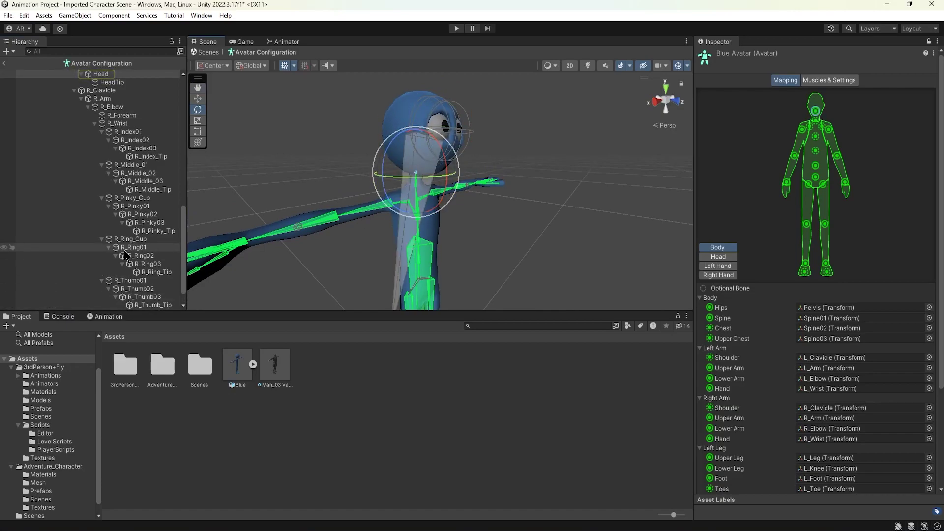
Reparent MoveAll under the Head bone, test-rotate the head with the eyes, and undo the test rotation.
click(74, 91)
click(98, 297)
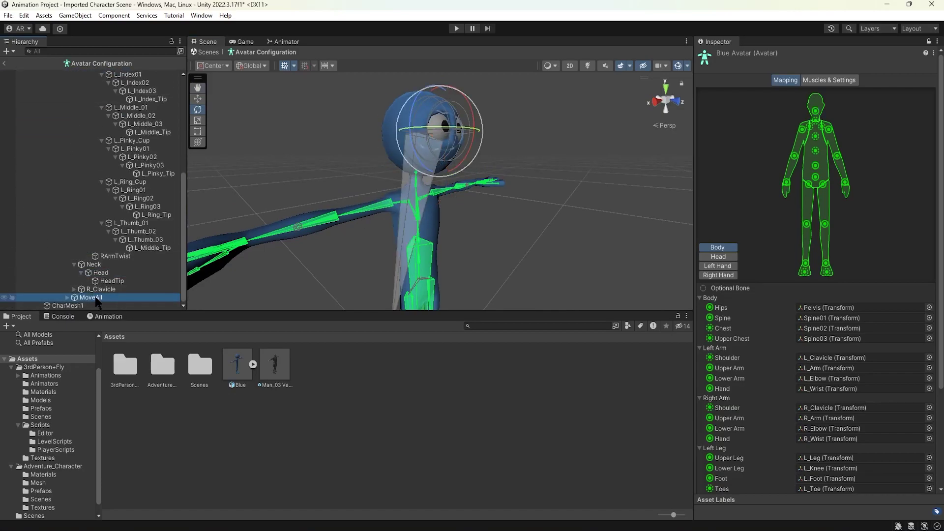
drag(98, 298, 104, 274)
click(105, 274)
drag(468, 109, 433, 182)
key(ctrl+z)
click(106, 264)
click(429, 186)
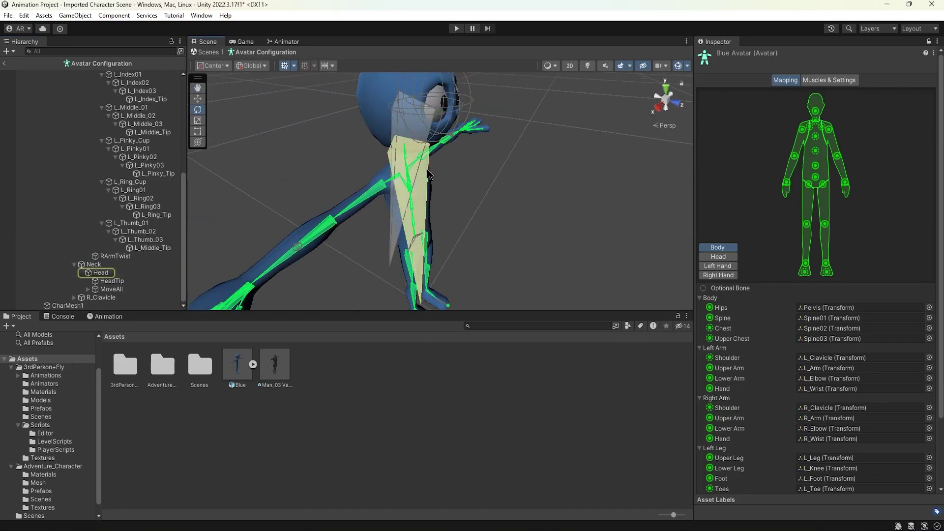
Reparent MoveAll under the Neck bone and test whether the eyes follow the neck's rotation.
click(109, 290)
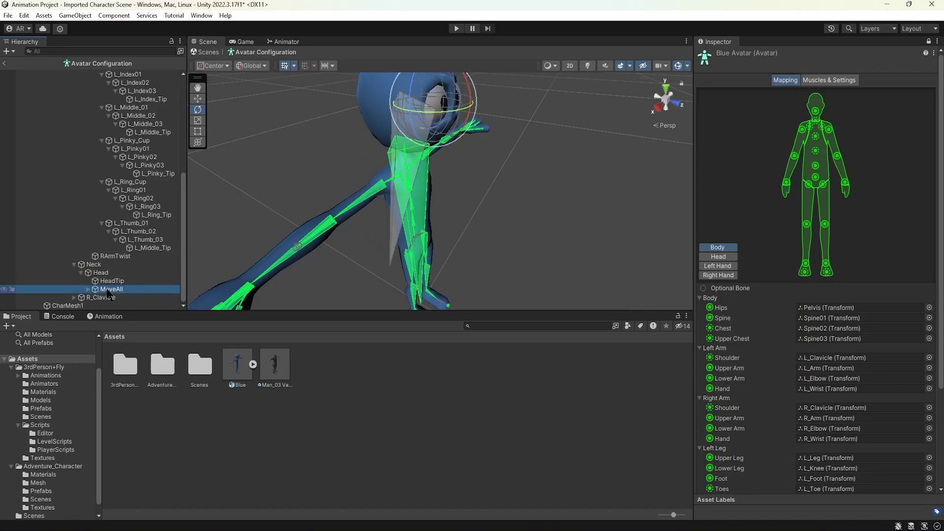
click(101, 273)
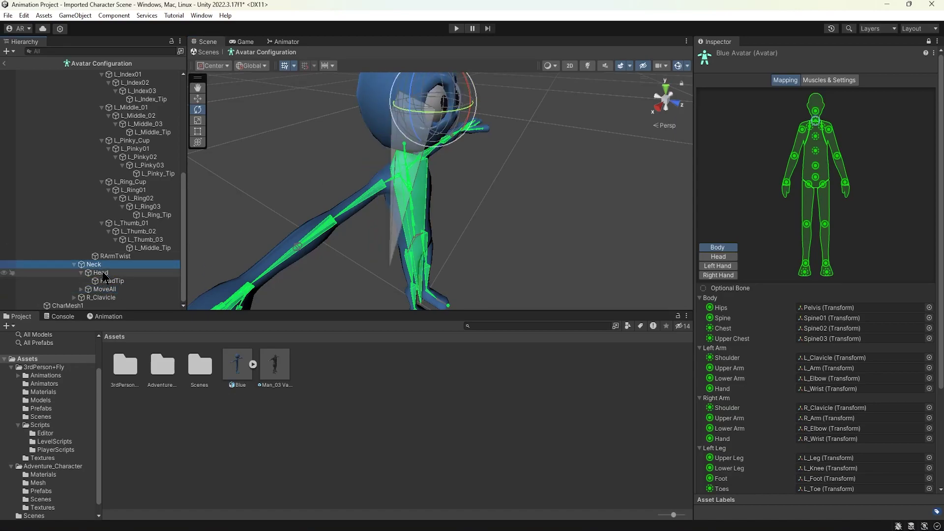
drag(433, 134, 428, 127)
Reparent MoveAll under the HeadTip joint and test-rotate the head to check that the eyes follow.
click(103, 291)
alt+drag(346, 177, 321, 190)
drag(107, 293, 116, 281)
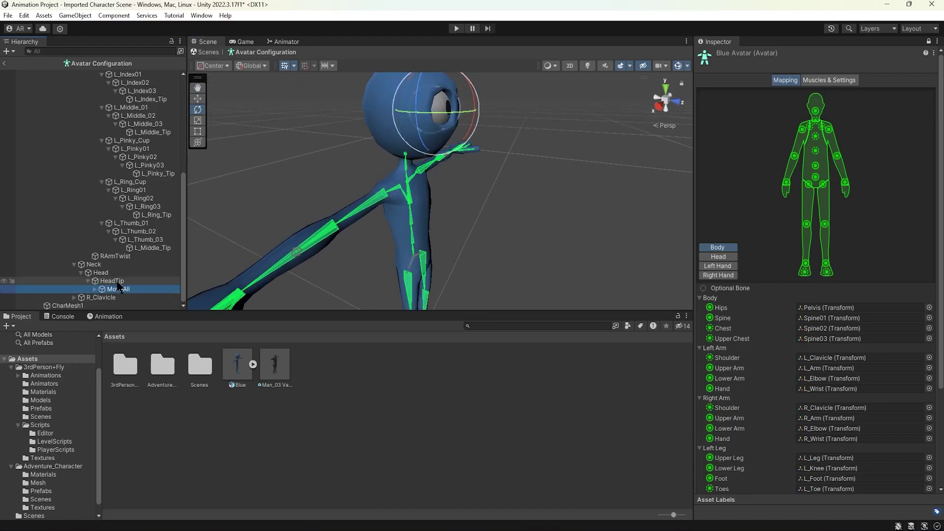
click(472, 99)
drag(475, 95, 579, 93)
middle_drag(579, 93, 544, 137)
drag(413, 139, 341, 160)
Finish the avatar configuration and play the scene briefly to check Blue's eyes.
scroll(107, 258, up, 3)
scroll(107, 258, down, 3)
scroll(722, 344, down, 3)
scroll(721, 344, up, 3)
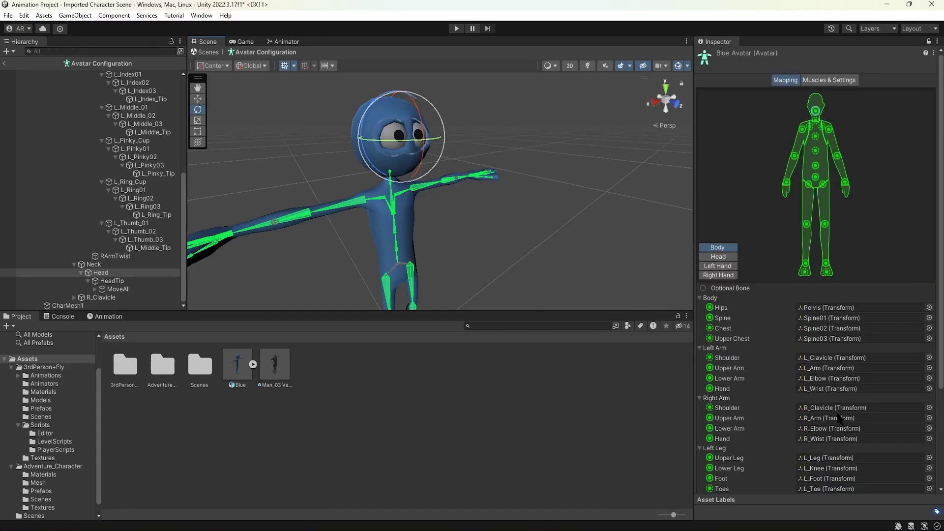
scroll(815, 383, down, 5)
alt+drag(437, 271, 491, 172)
click(924, 454)
click(457, 29)
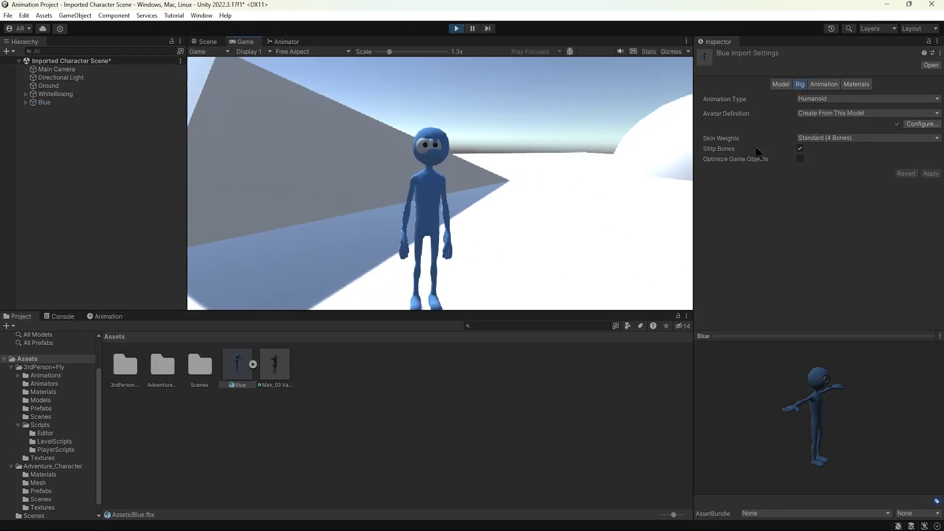
click(456, 28)
Reopen Blue's avatar configuration, parent L_Eye and R_Eye under the Head bone, and map them as Left Eye and Right Eye.
click(922, 124)
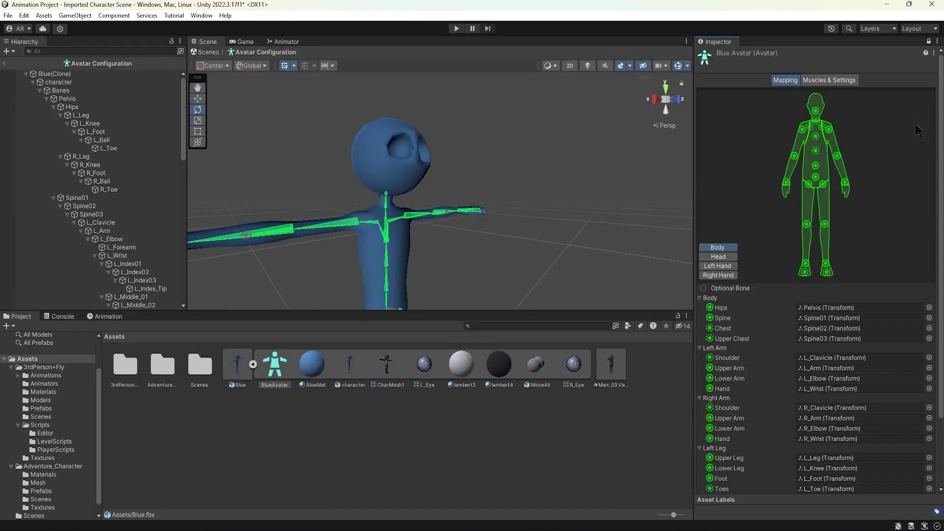
drag(84, 293, 112, 157)
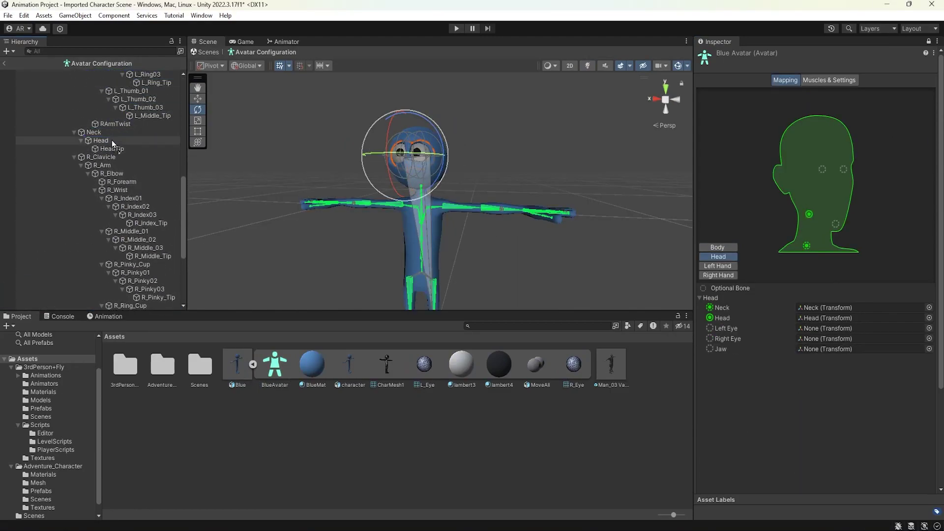
shift+click(111, 165)
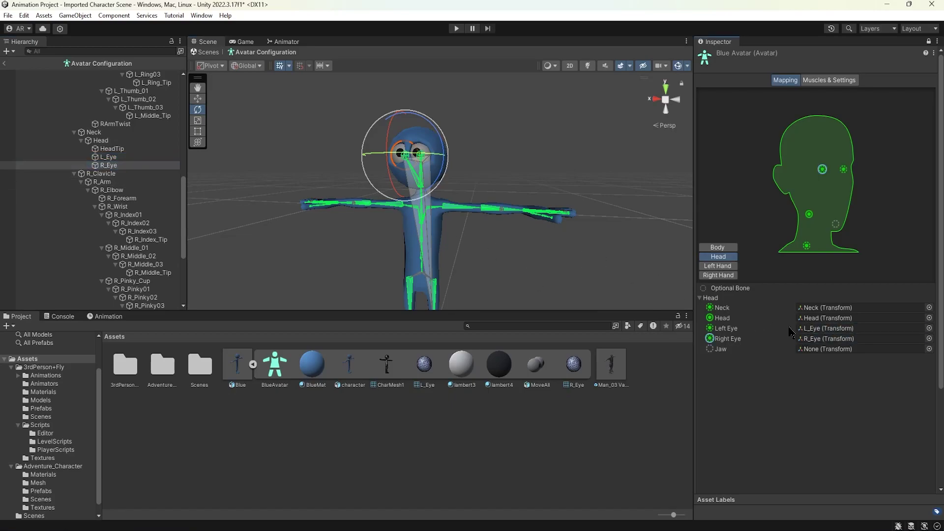
Examine the mapped eye bones on Blue's head from several angles and review the avatar's bone hierarchy.
click(717, 247)
alt+drag(443, 231, 344, 192)
click(386, 147)
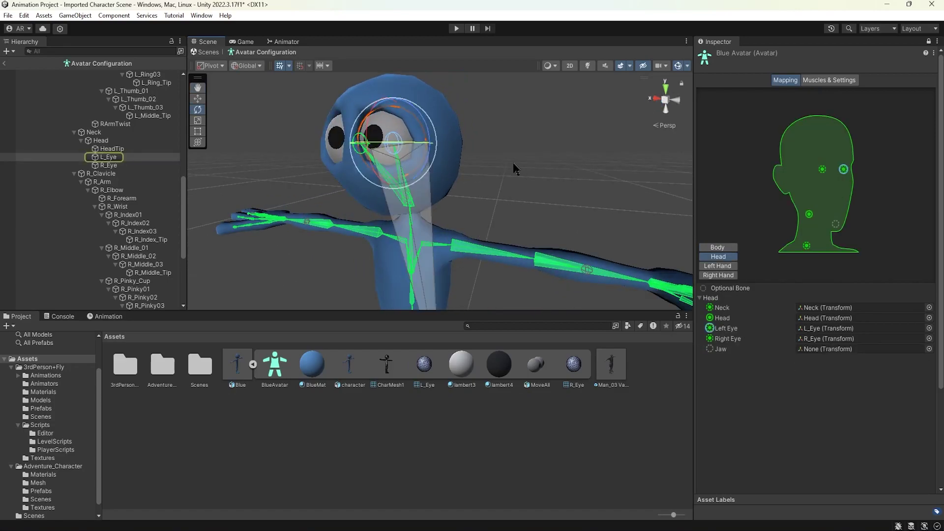
click(477, 168)
scroll(480, 185, down, 5)
mouse_move(480, 185)
alt+mouse_down()
mouse_move(588, 116)
mouse_move(531, 164)
mouse_move(491, 177)
alt+mouse_up()
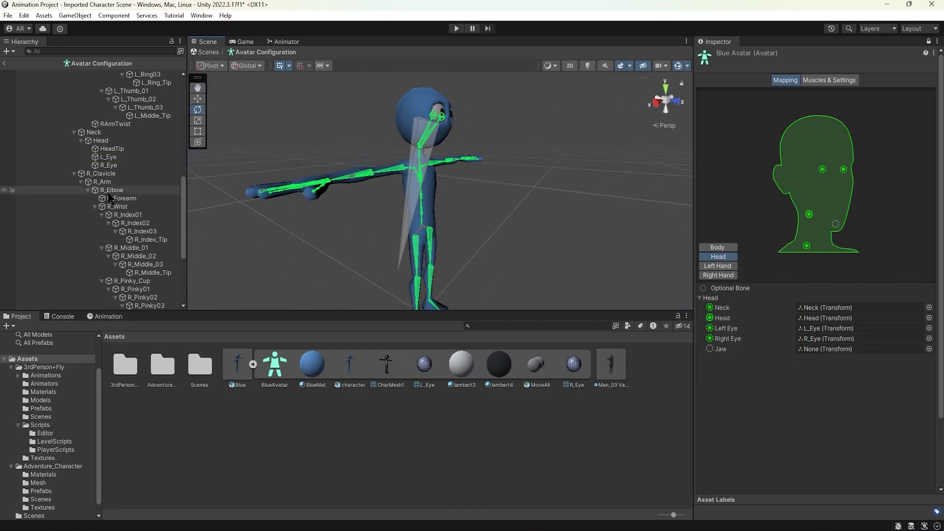
scroll(113, 201, down, 5)
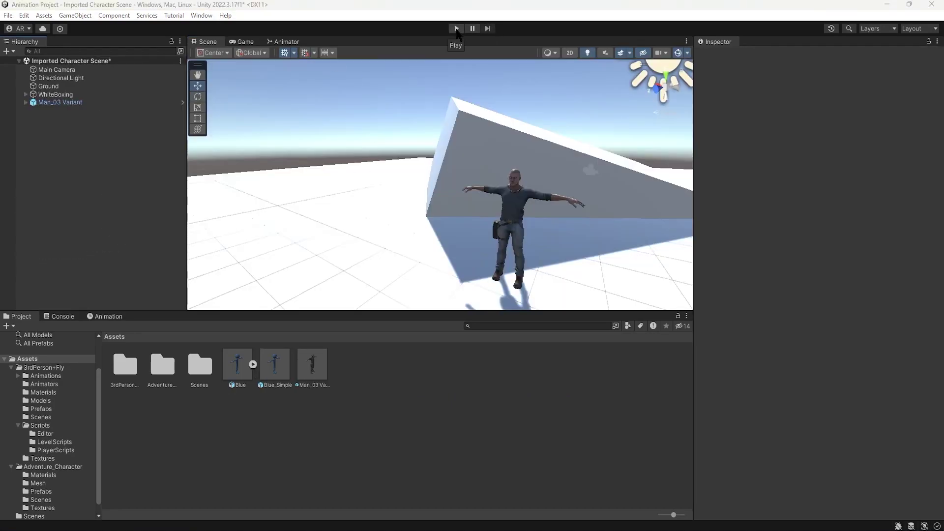
Play the scene with the Man_03 Variant character to check its camera behaviour, and stop playing.
click(456, 29)
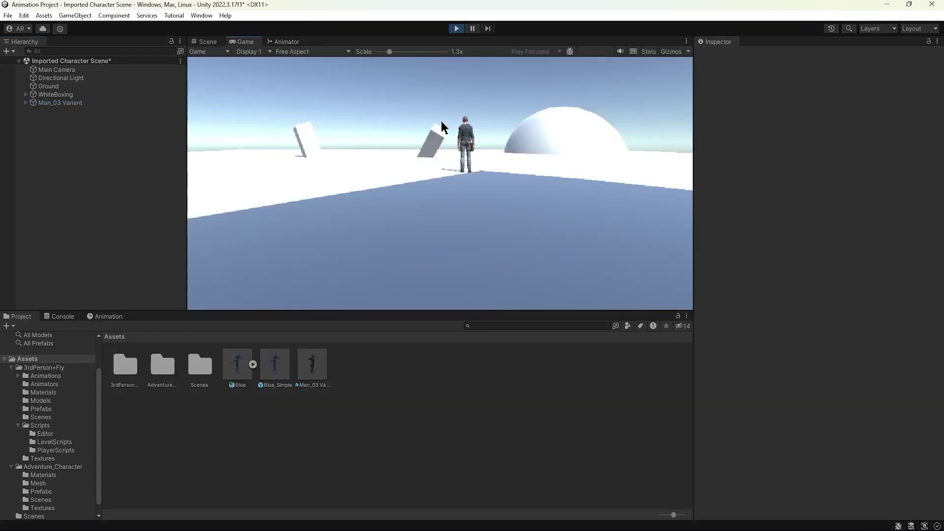
click(457, 29)
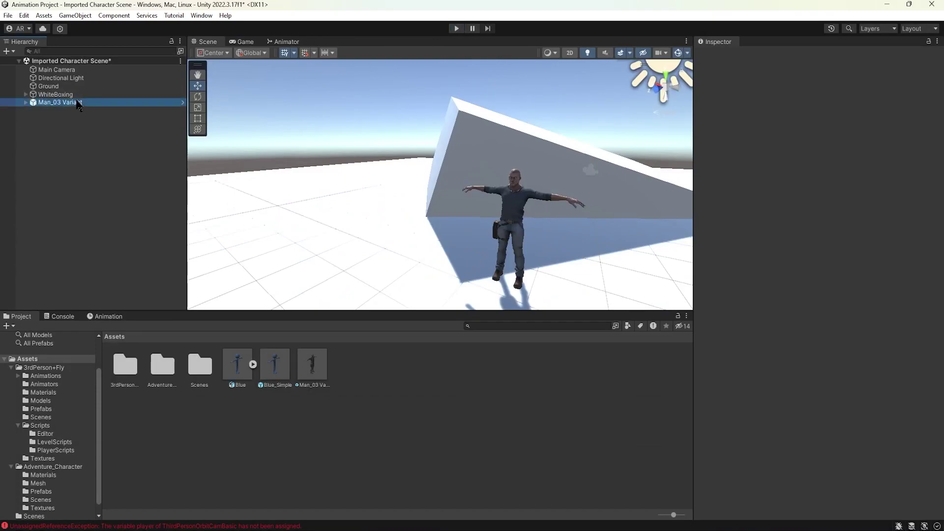
Assign Main Camera as the Player Camera of Man_03 Variant, and Man_03 Variant as the Player in the camera's Third Person Orbit Cam Basic script.
scroll(716, 284, down, 15)
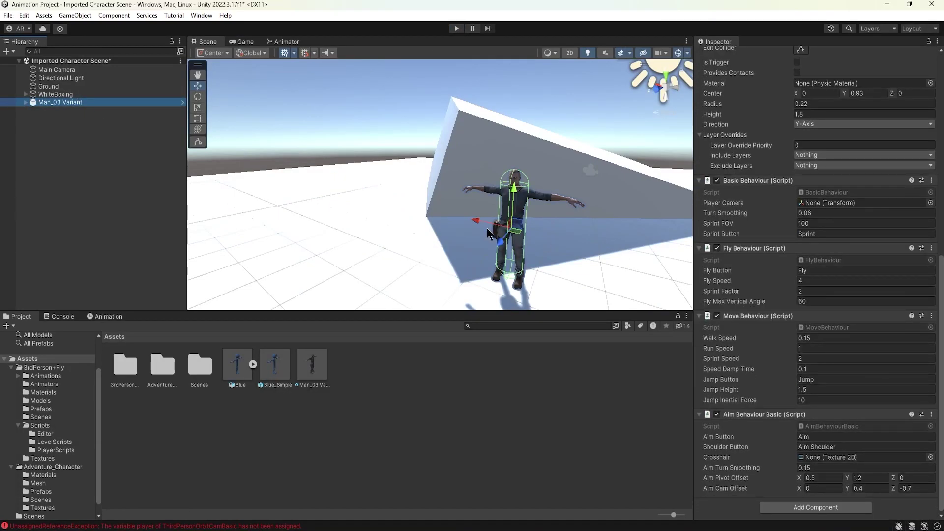
middle_drag(493, 212, 429, 210)
mouse_move(429, 210)
alt+mouse_down()
mouse_move(491, 210)
mouse_move(442, 211)
alt+mouse_up()
alt+right_drag(442, 212, 684, 206)
alt+drag(684, 207, 502, 183)
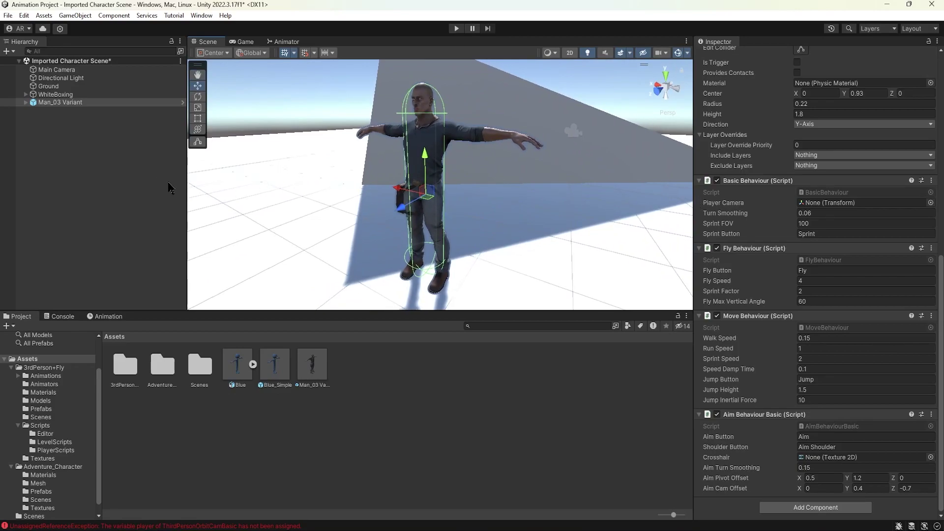
drag(65, 76, 835, 204)
click(57, 69)
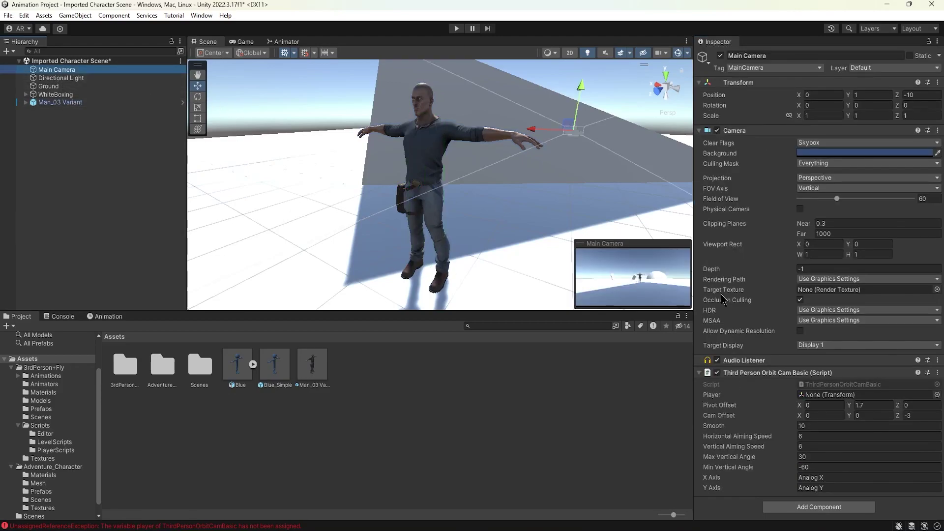
drag(65, 104, 833, 408)
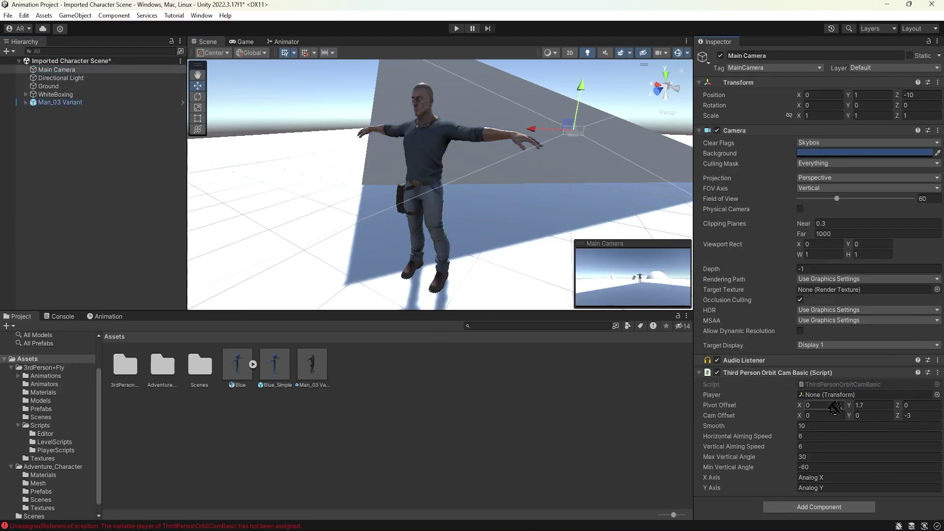
Play the scene, test Man_03 Variant by running and jumping around the ramps and blocks, and stop playing.
click(456, 29)
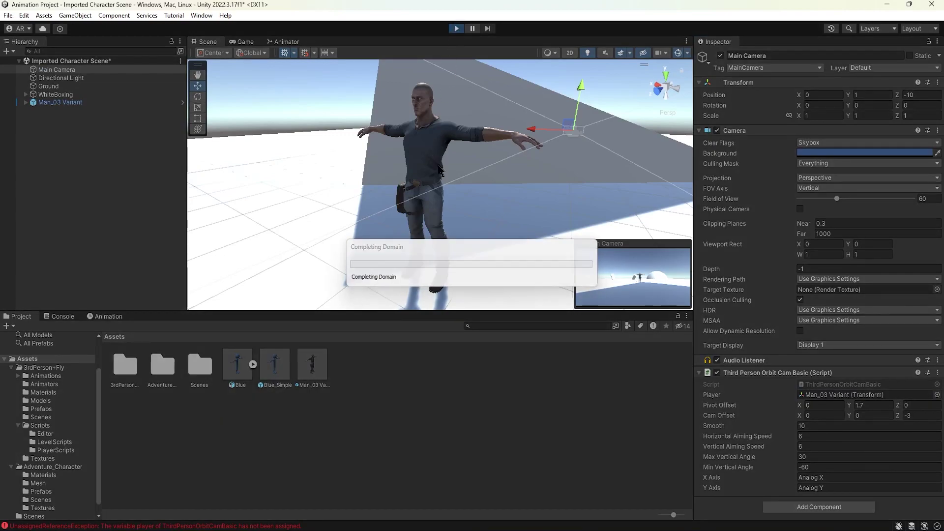
key(w)
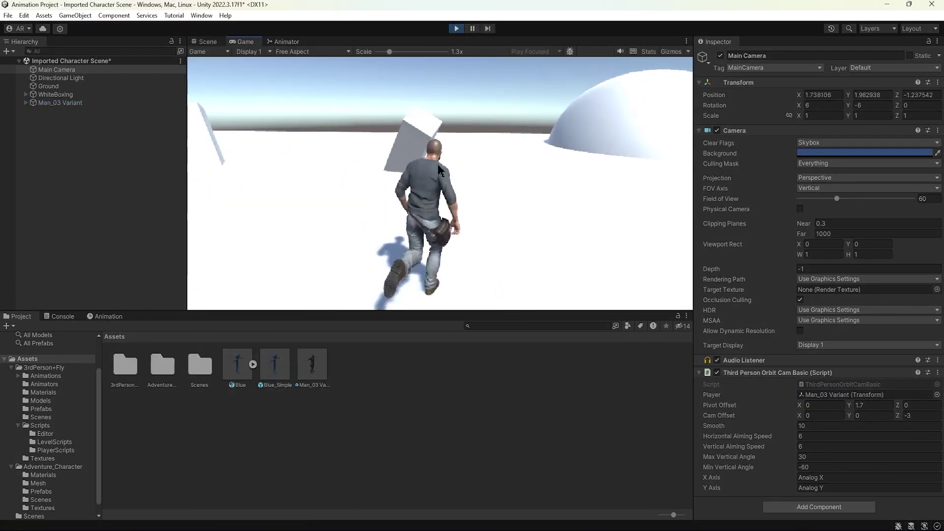
key(space)
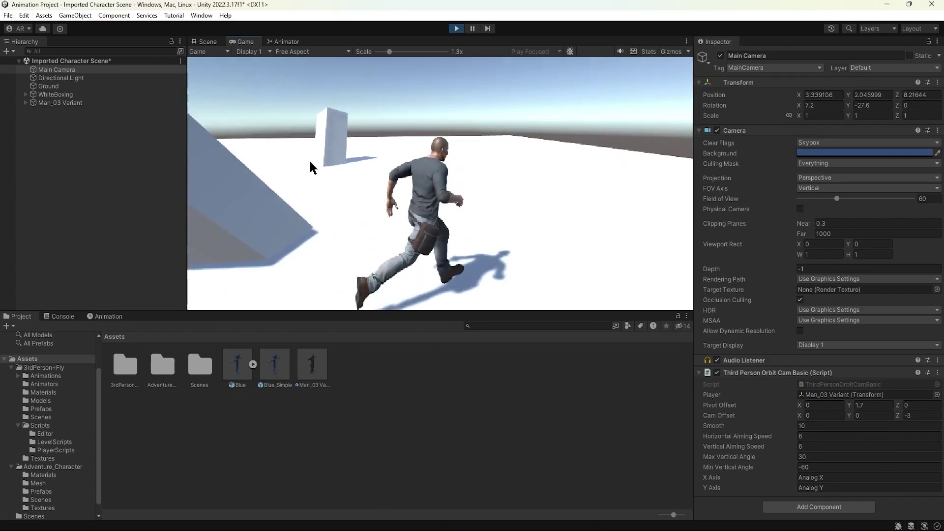
key(a)
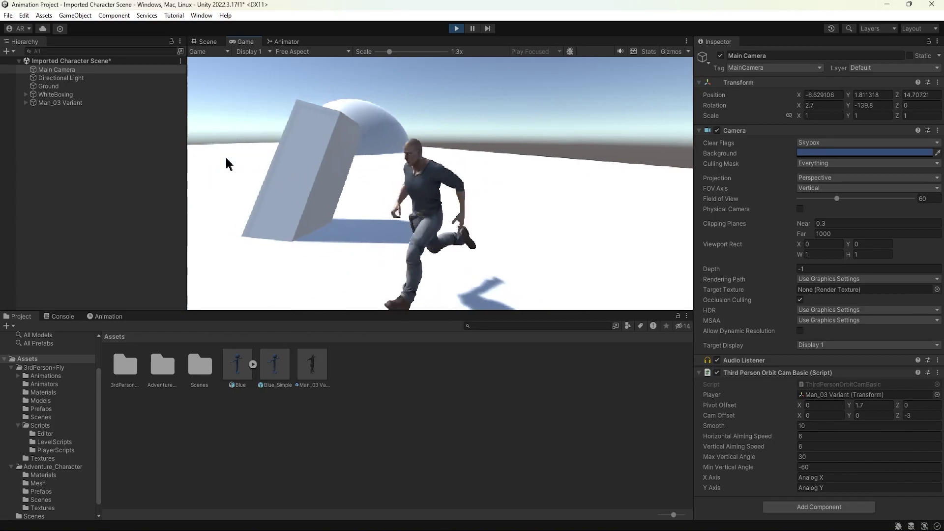
key(w)
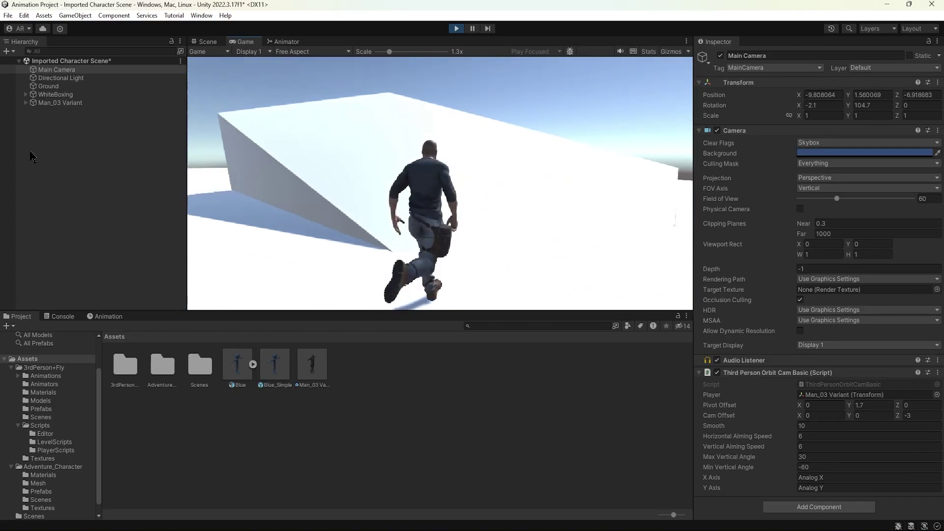
key(space)
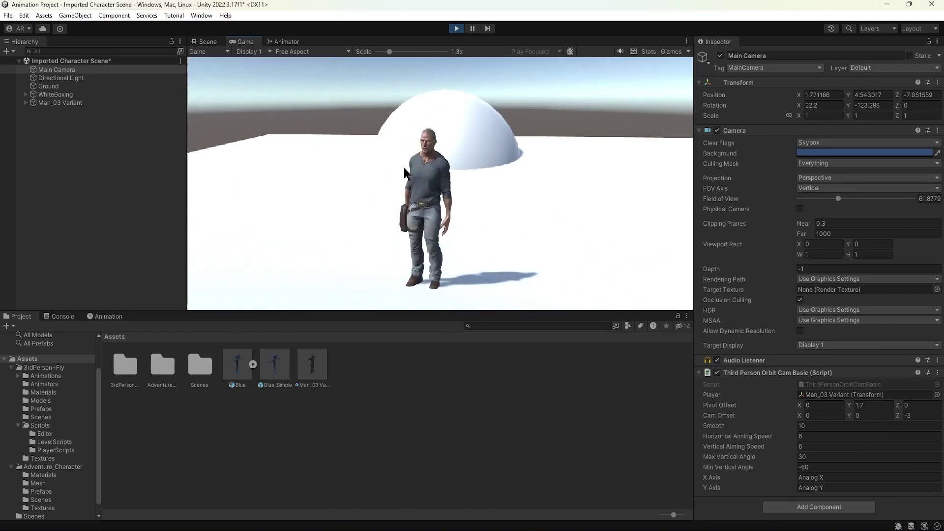
click(456, 29)
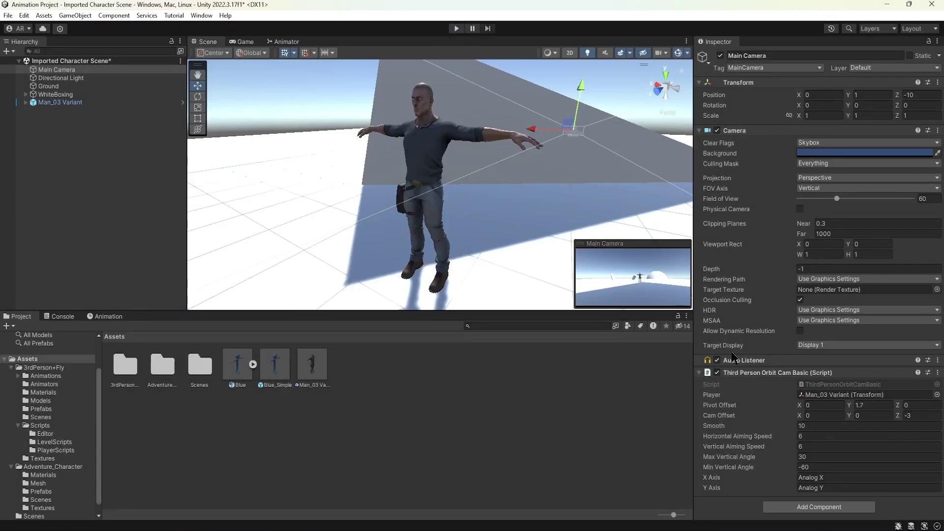
In the Move Behaviour script of Man_03 Variant, set Walk Speed to 0.4 and Jump Height to 3.
click(64, 103)
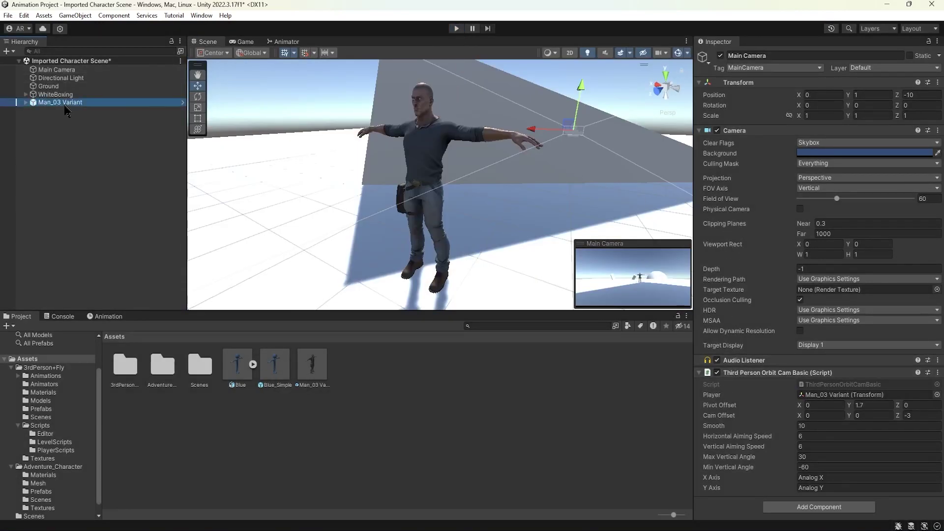
scroll(806, 256, down, 10)
scroll(743, 304, down, 2)
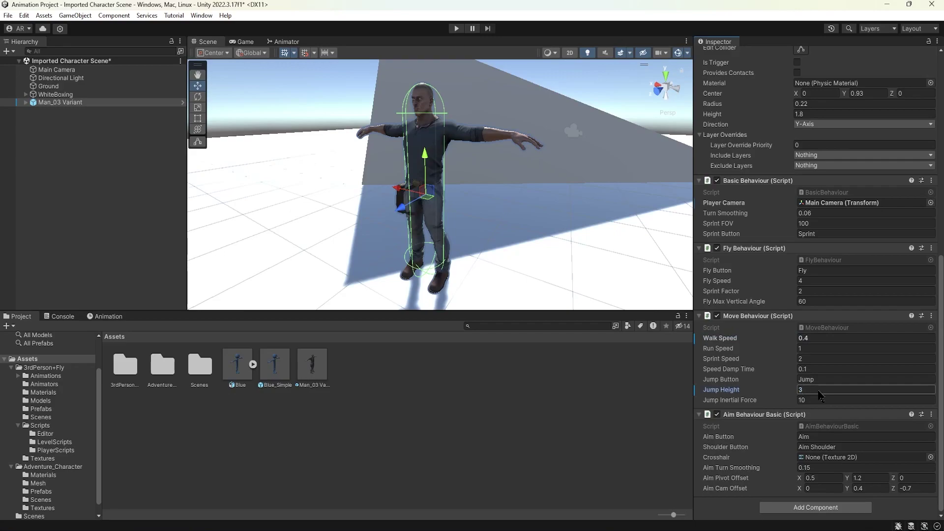
Play the scene and test Man_03 Variant by running, jumping and flying with the new movement values.
click(455, 29)
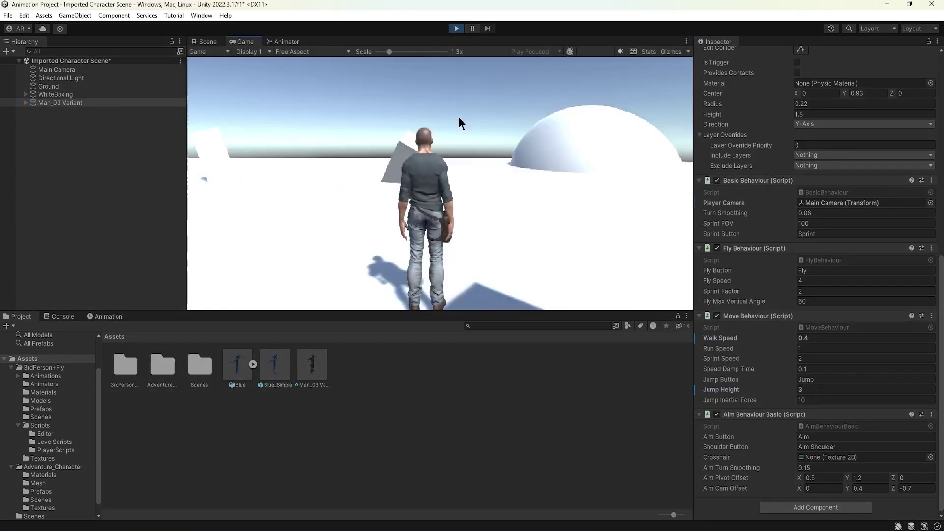
key(w)
key(space)
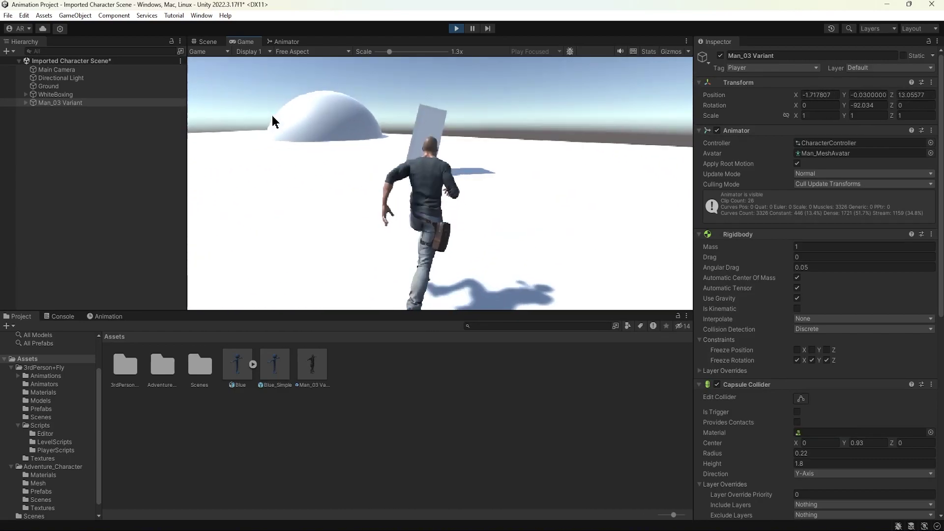
key(f)
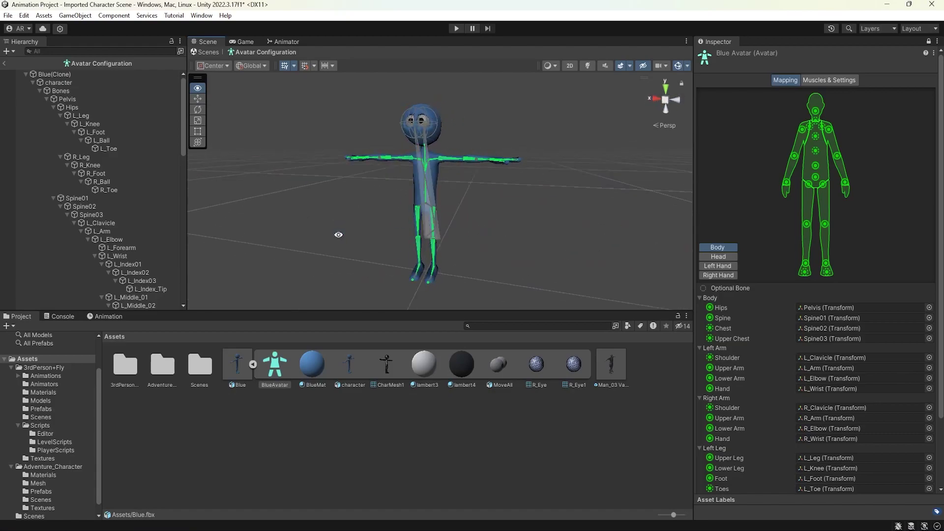
Finish the avatar configuration of the Blue model and collapse its sub-assets in the Assets folder.
scroll(865, 448, down, 3)
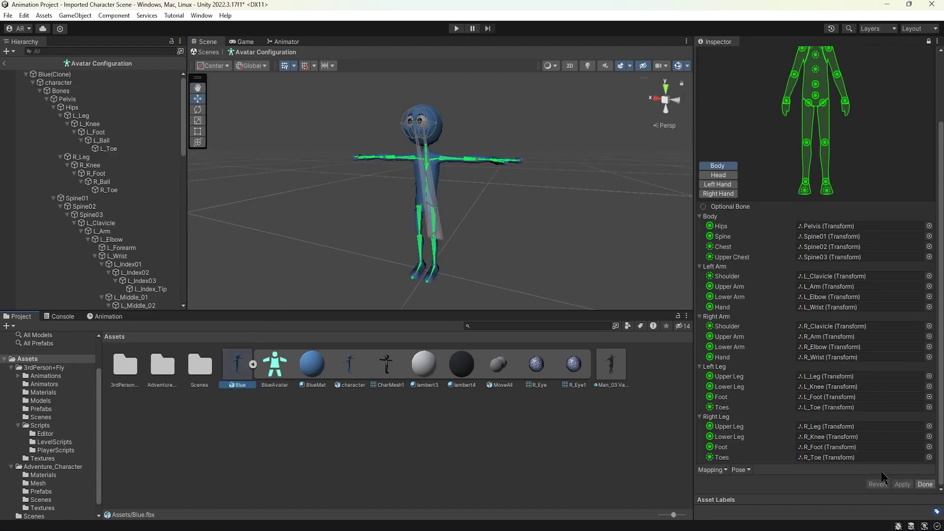
click(925, 485)
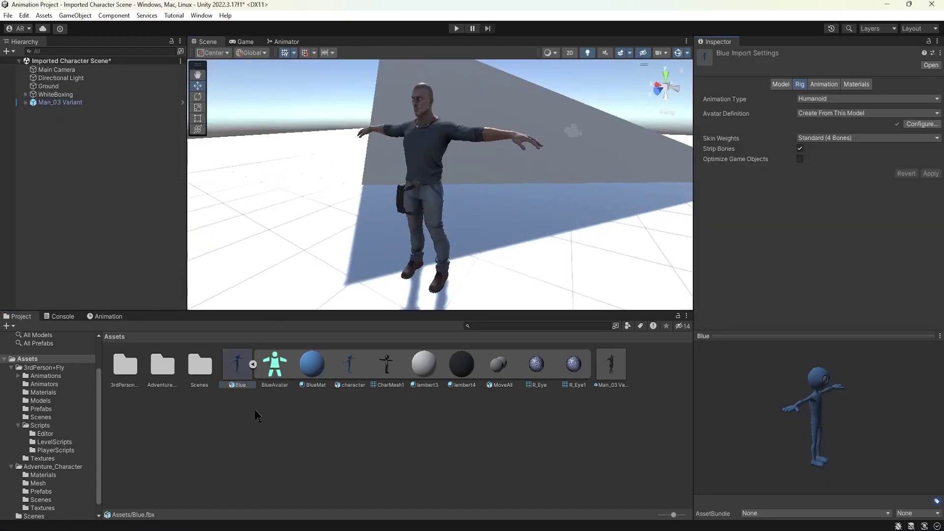
click(253, 365)
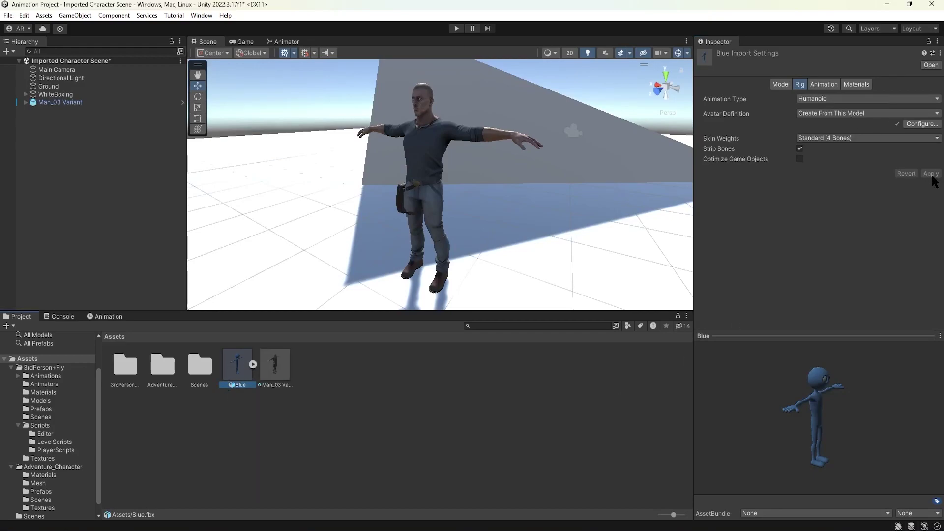
Reopen the avatar configuration of Blue and examine the skeleton and the body bone mapping.
click(918, 124)
alt+drag(428, 166, 425, 201)
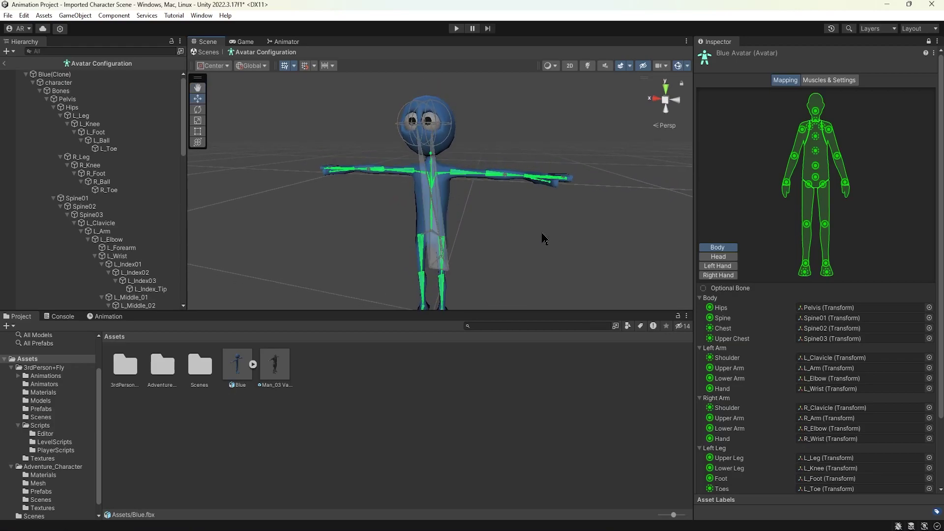
mouse_move(452, 192)
alt+mouse_down()
mouse_move(432, 211)
mouse_move(456, 203)
alt+mouse_up()
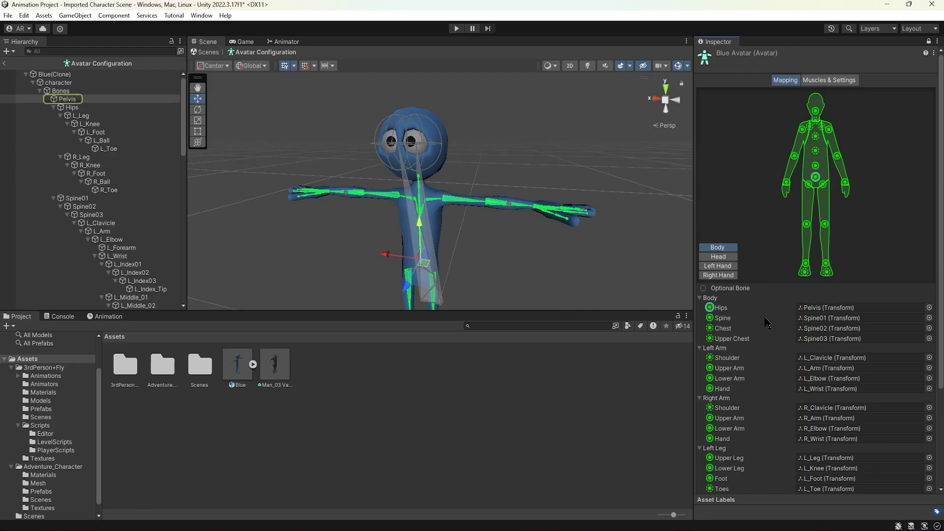
scroll(768, 322, down, 5)
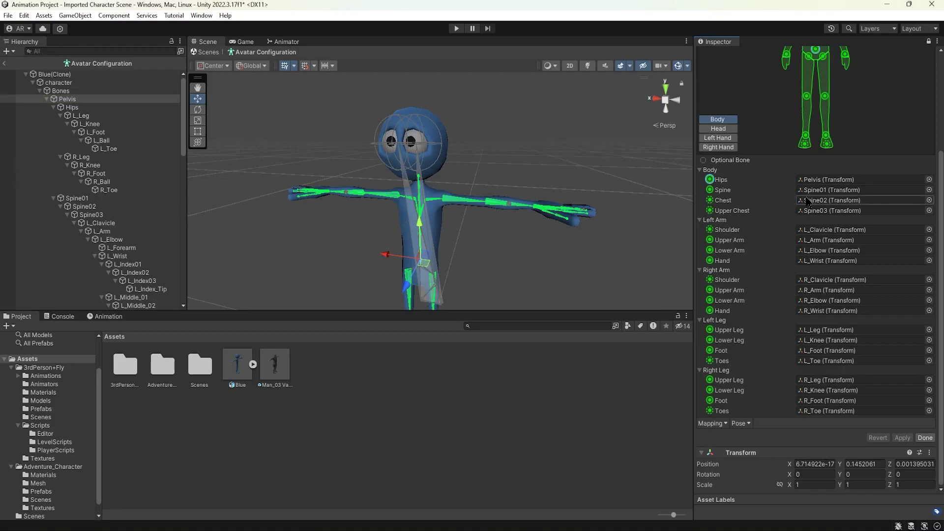
Try rotating the Pelvis bone and the Spine01 bone to test how Blue's body follows the rig.
click(829, 193)
click(829, 182)
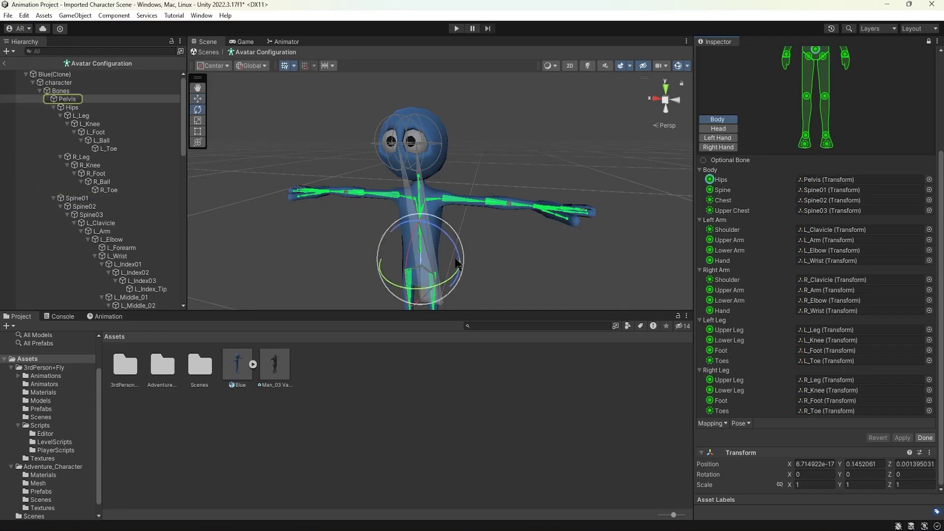
drag(452, 244, 541, 240)
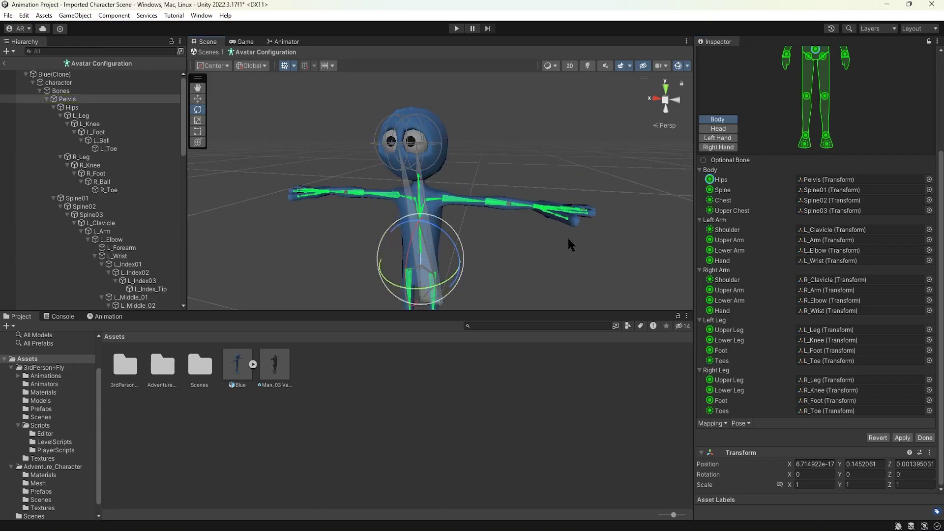
click(856, 195)
mouse_move(448, 235)
mouse_down()
mouse_move(488, 248)
mouse_move(423, 231)
mouse_move(480, 262)
mouse_move(467, 236)
mouse_move(448, 238)
mouse_up()
middle_drag(472, 226, 490, 201)
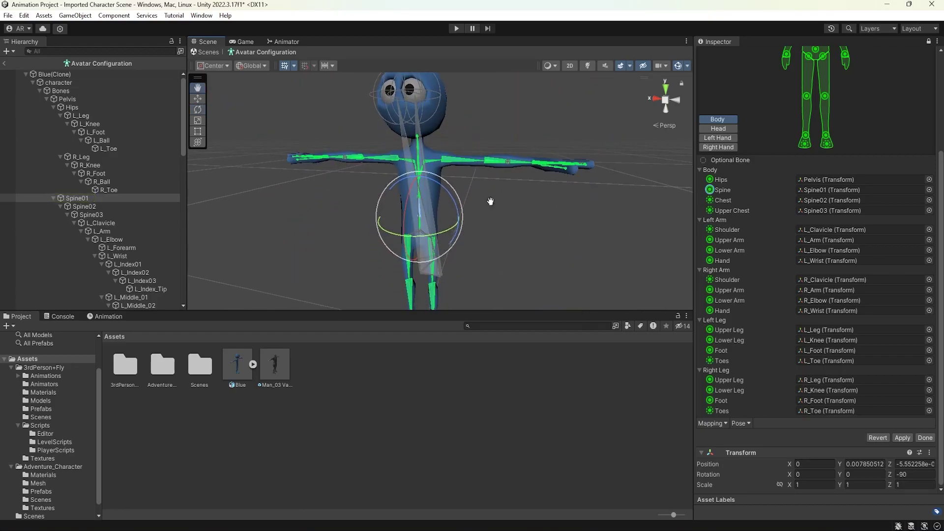
Try rotating the L_Clavicle bone to test how Blue's left shoulder and arm deform.
click(835, 230)
alt+drag(586, 219, 692, 277)
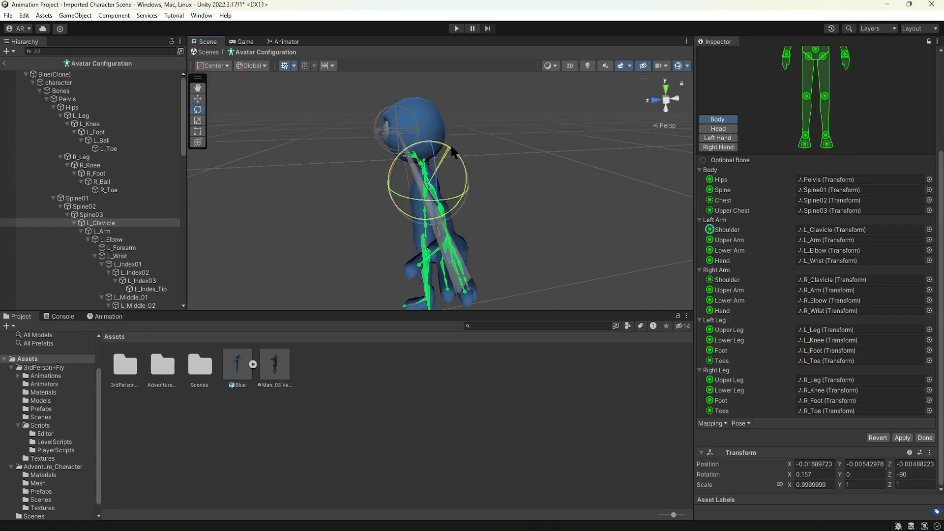
alt+drag(436, 187, 522, 196)
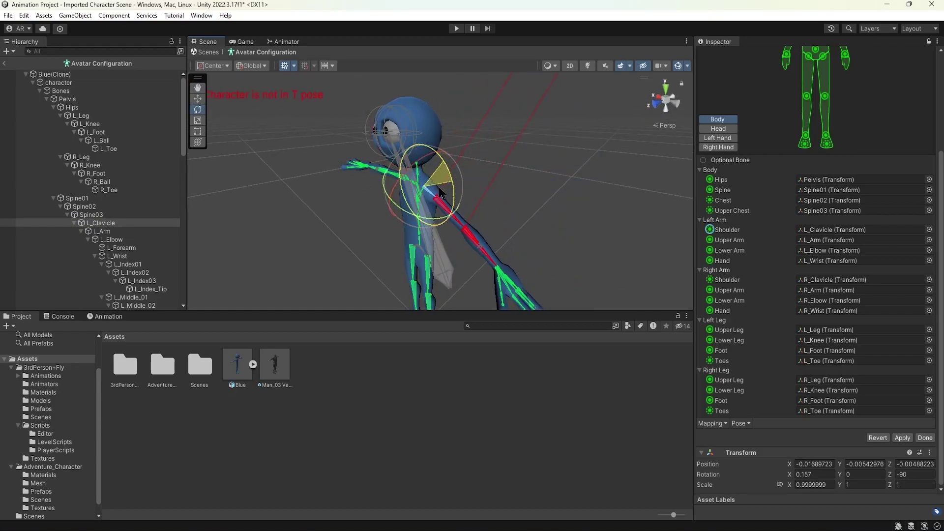
alt+drag(444, 207, 536, 164)
drag(476, 161, 498, 186)
Try rotating the L_Elbow bone to test the left lower arm, and undo the rotation.
click(539, 187)
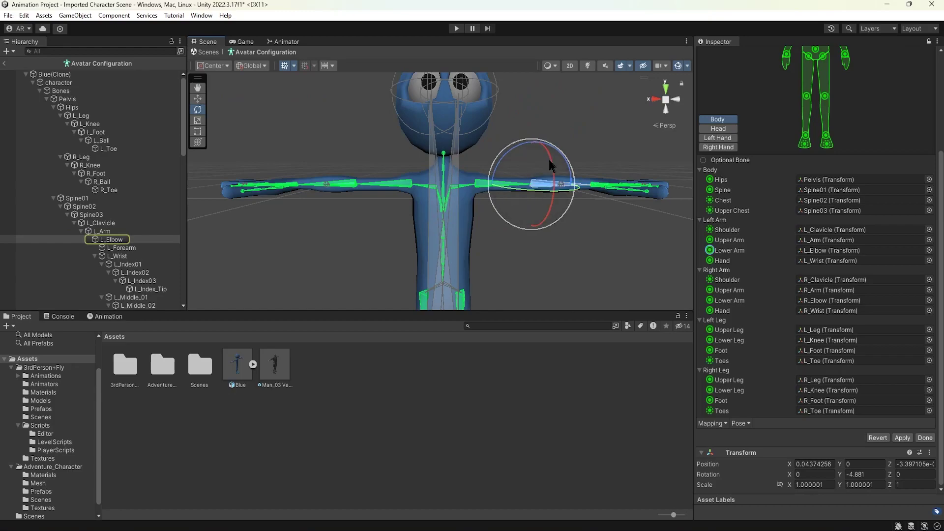
drag(529, 147, 585, 145)
key(ctrl+z)
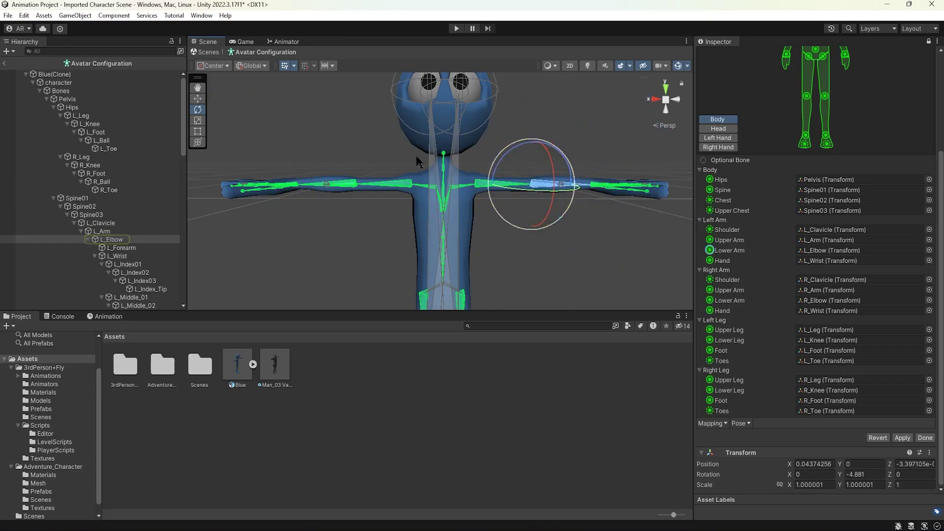
Rotate the R_Arm and L_Arm bones downward to test lowering both of Blue's arms from the T-pose.
click(403, 188)
drag(428, 146, 377, 158)
click(486, 187)
drag(510, 167, 516, 237)
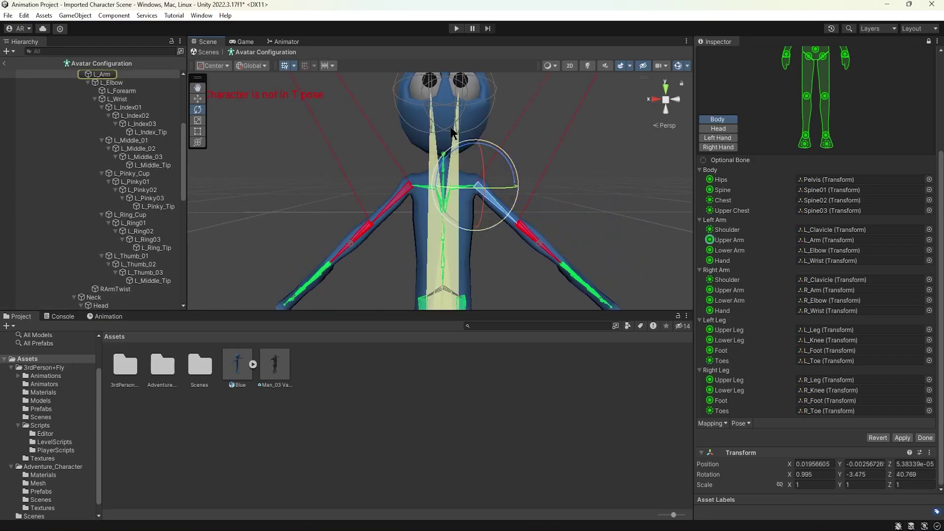
Try selecting and rotating the bone at the base of Blue's head from behind.
alt+drag(456, 139, 527, 155)
alt+right_drag(527, 155, 498, 125)
scroll(457, 127, down, 2)
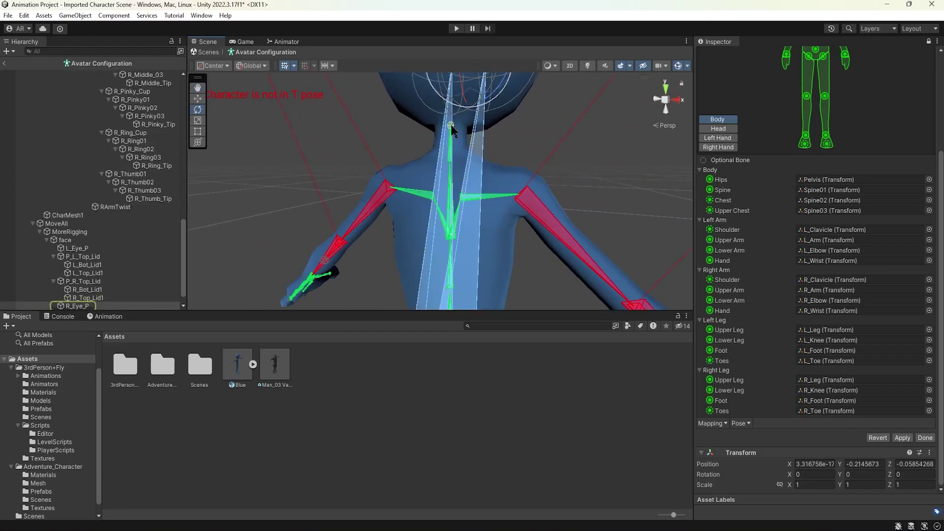
click(445, 146)
mouse_move(437, 139)
mouse_down()
mouse_move(434, 161)
mouse_move(449, 121)
mouse_move(441, 153)
mouse_up()
Undo the test rotations of the head and arm bones.
key(ctrl+z)
key(ctrl+z)
key(ctrl+z)
key(ctrl+z)
key(ctrl+z)
key(ctrl+z)
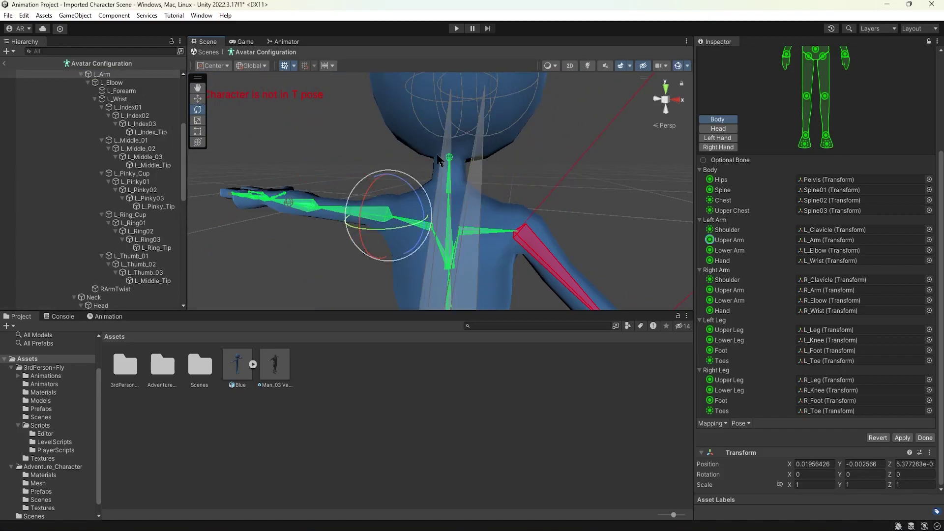
Try rotating the L_Leg bone, undo the rotation, and select the R_Leg bone.
scroll(438, 158, down, 2)
alt+drag(437, 158, 564, 193)
scroll(565, 192, up, 3)
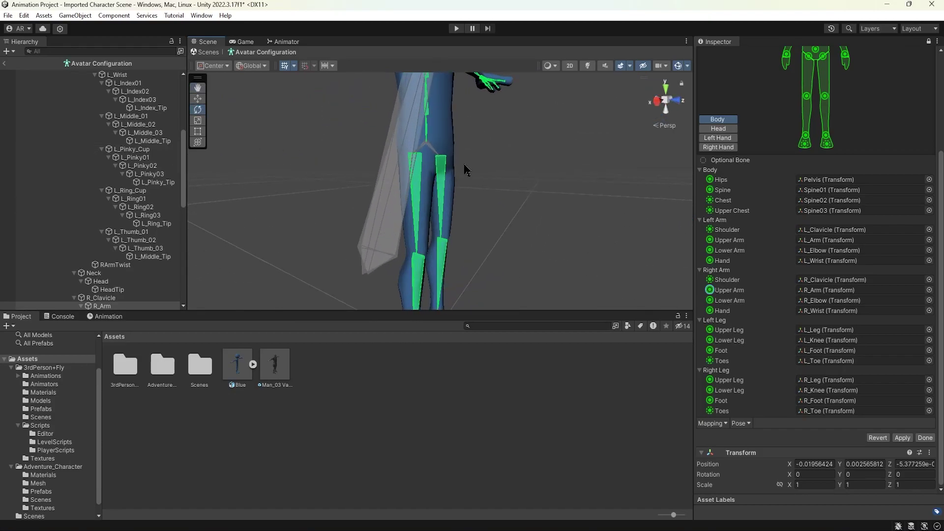
click(445, 162)
drag(473, 147, 486, 187)
key(ctrl+z)
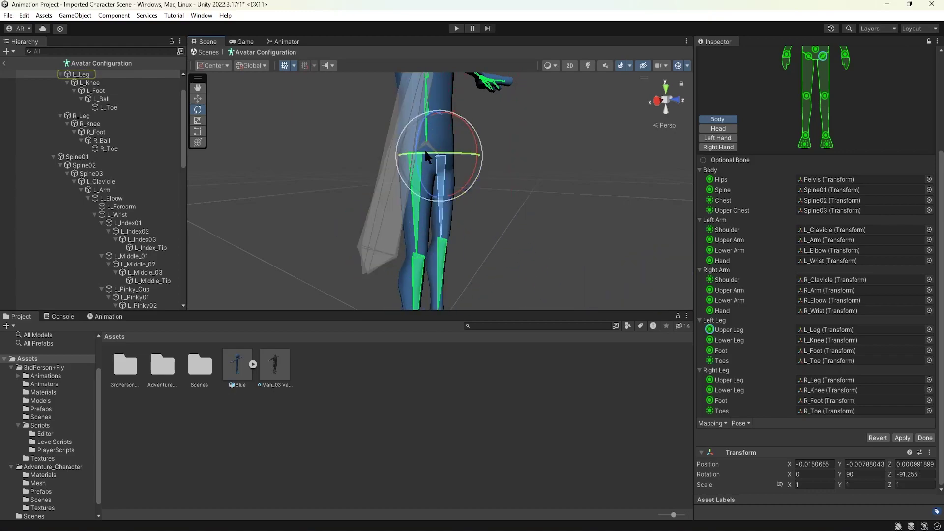
click(416, 219)
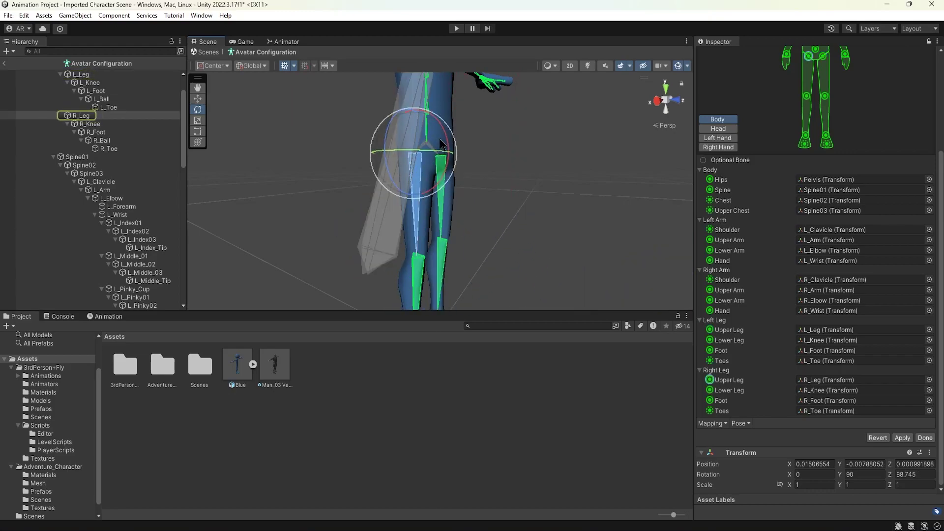